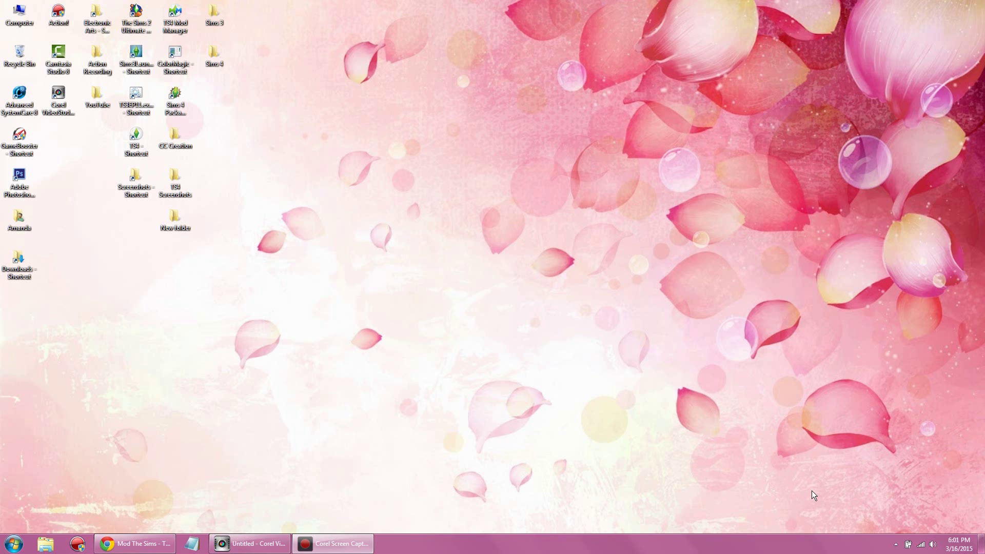
Step: Bring the Mod The Sims page back on screen and scroll through it
left_click(134, 544)
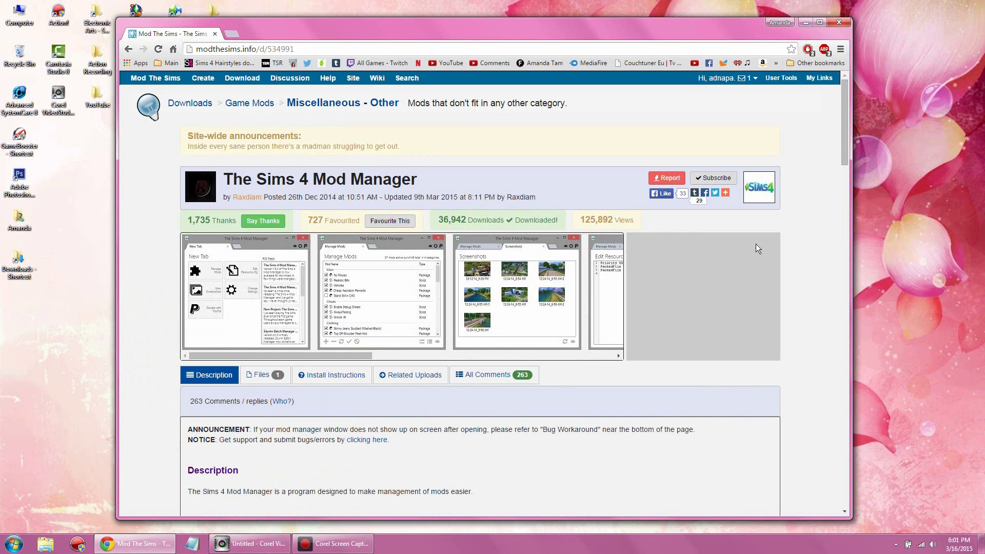
left_click_drag(839, 122, 841, 150)
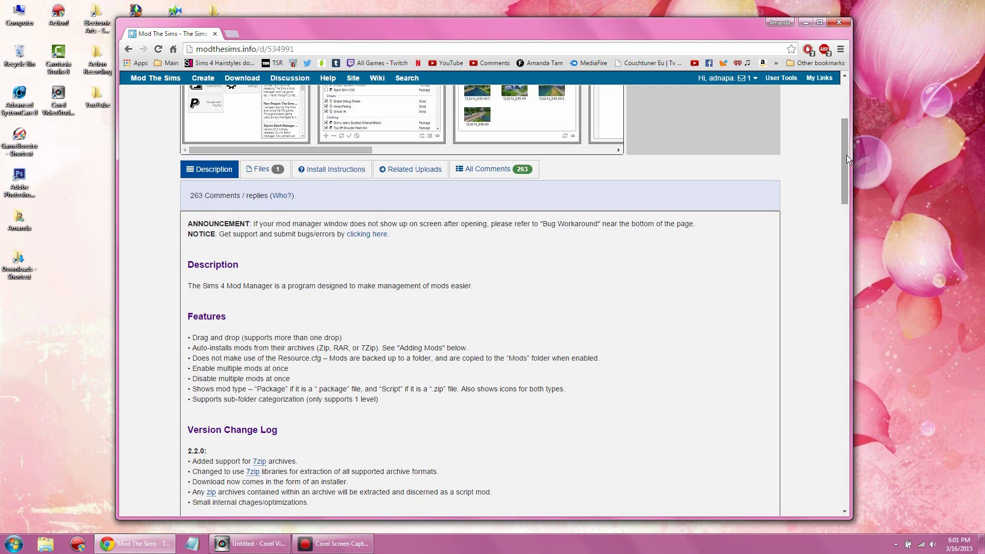
scroll(800, 220, "up", 4)
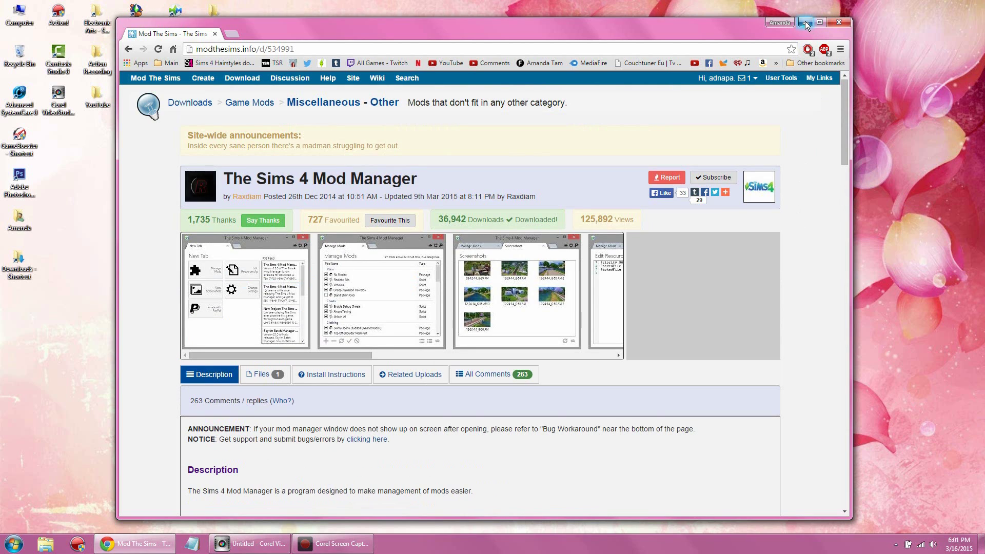
mouse_move(360, 355)
left_mouse_down()
mouse_move(432, 355)
mouse_move(359, 355)
left_mouse_up()
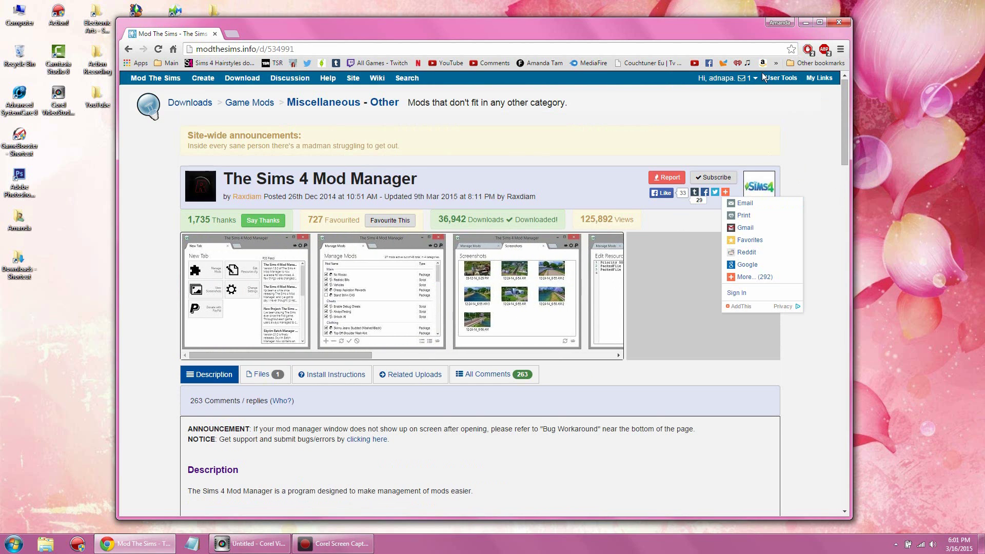
Step: Minimize the browser and launch The Sims 4 Mod Manager from its desktop shortcut
left_click(805, 23)
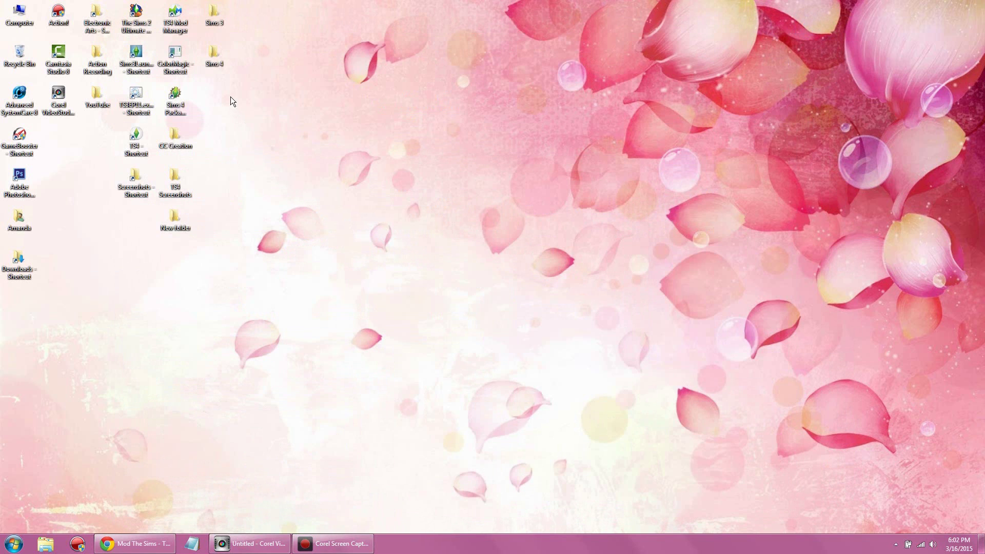
left_click(174, 18)
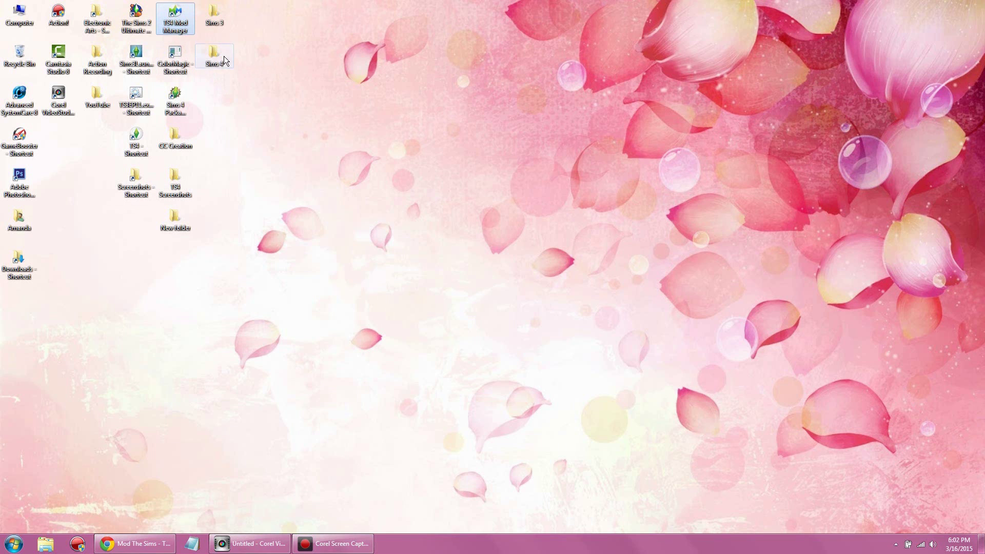
double_click(178, 31)
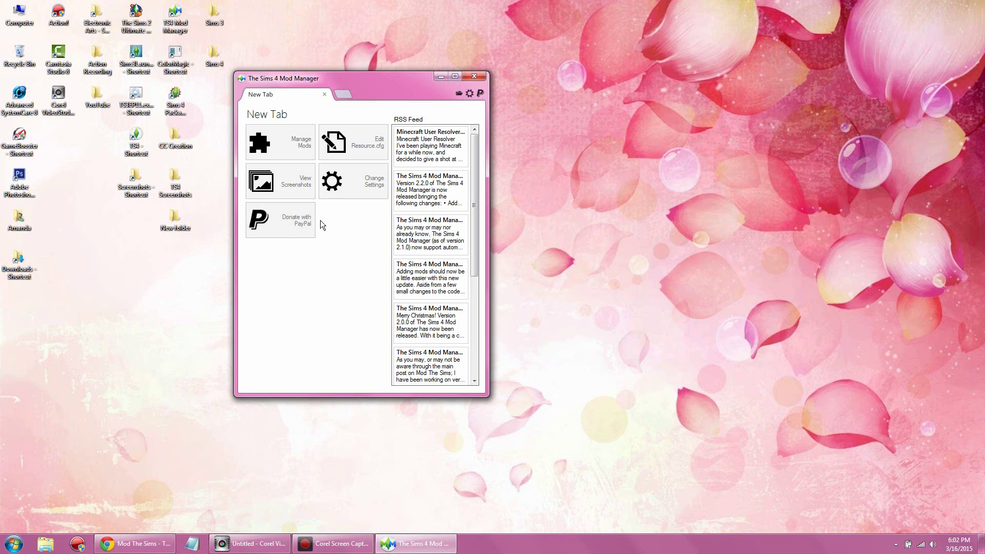
left_click(374, 181)
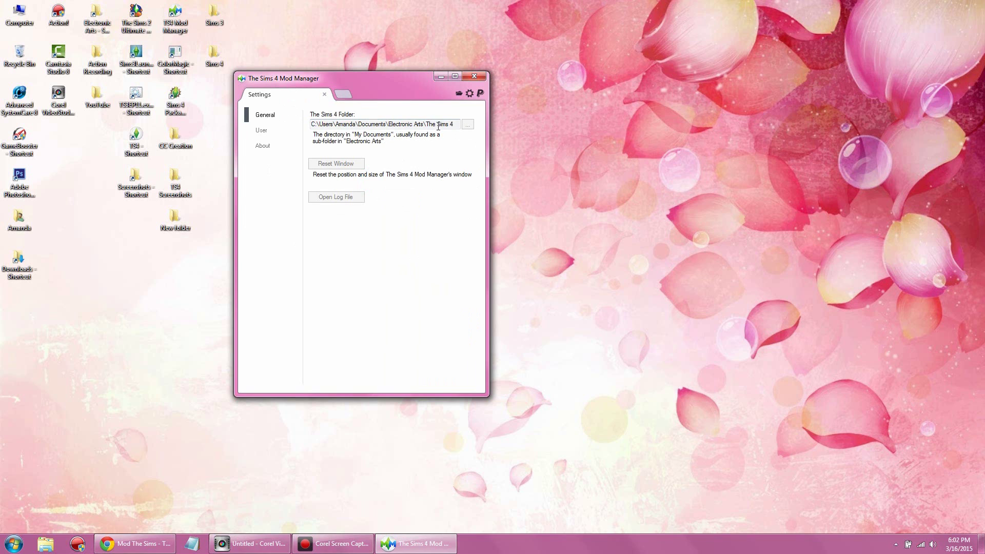
left_click_drag(446, 124, 468, 123)
left_click(280, 132)
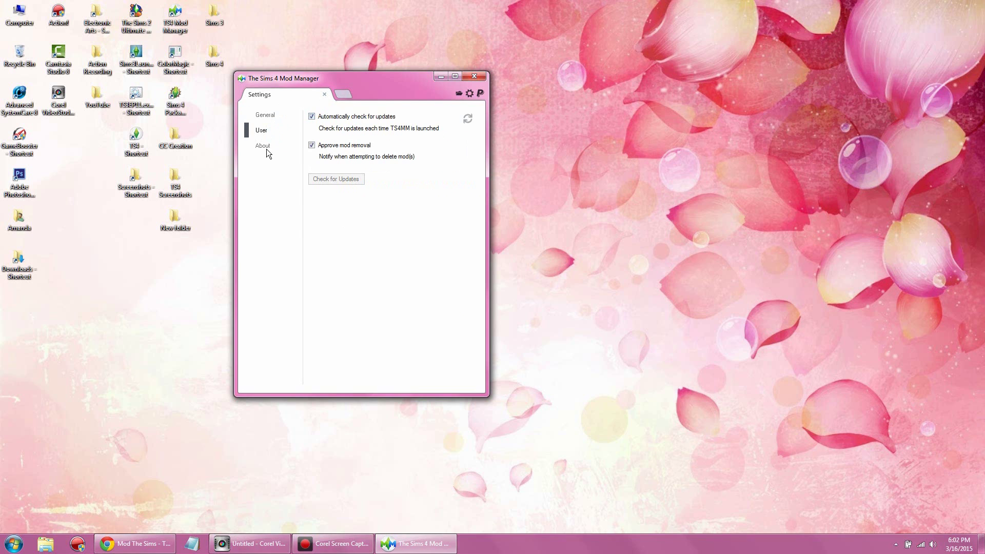
left_click(265, 146)
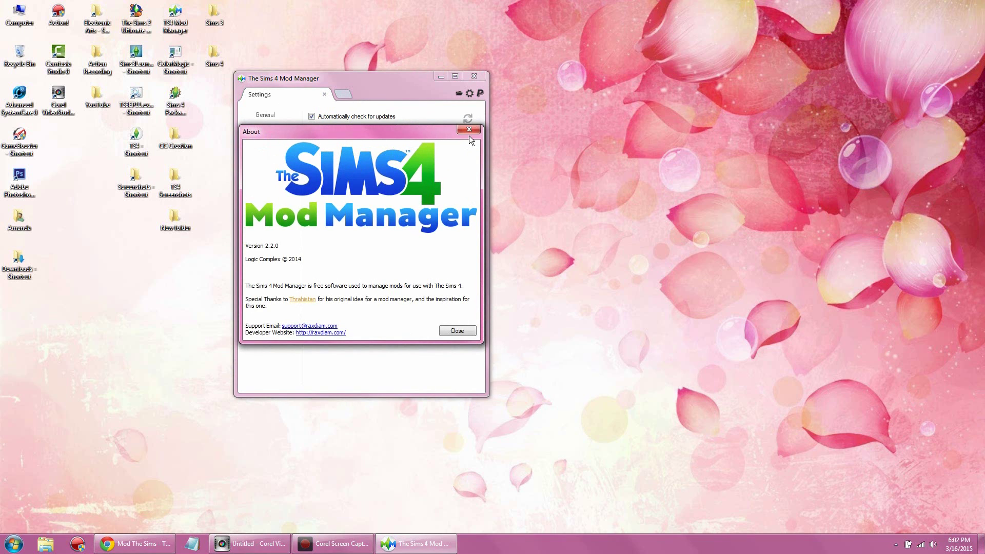
left_click(469, 129)
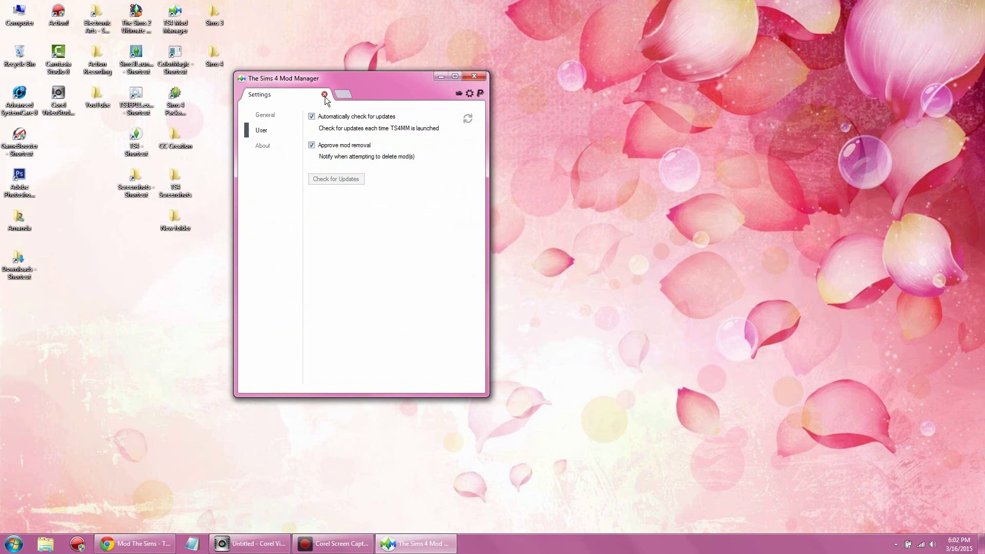
left_click(325, 94)
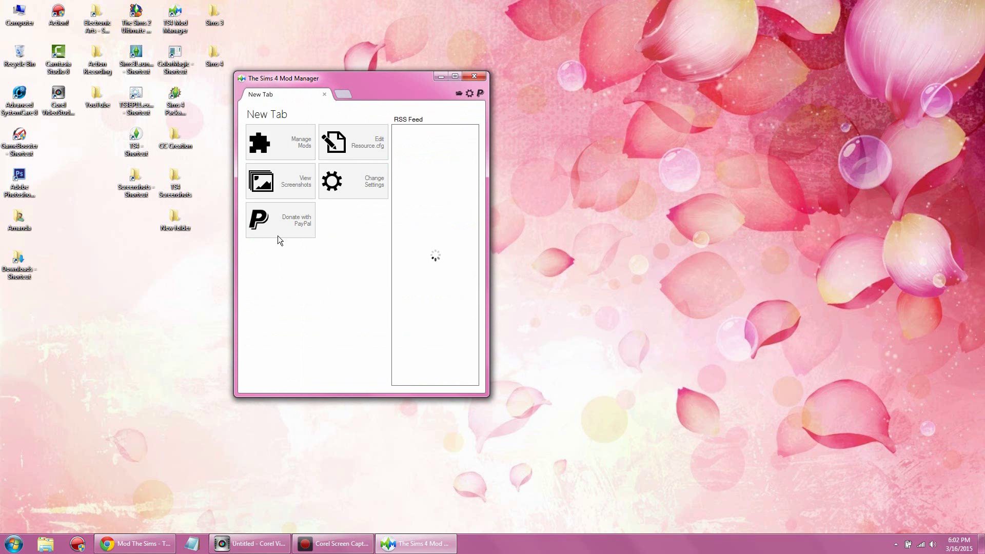
Step: Open Manage Mods, cancel out of the add-mods dialog, and refresh the mod list
left_click(291, 146)
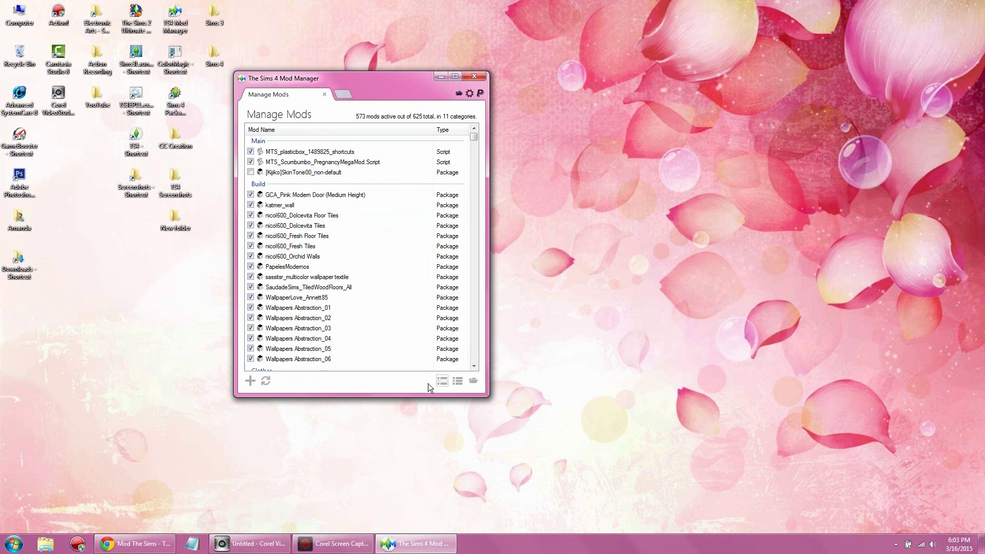
left_click(250, 381)
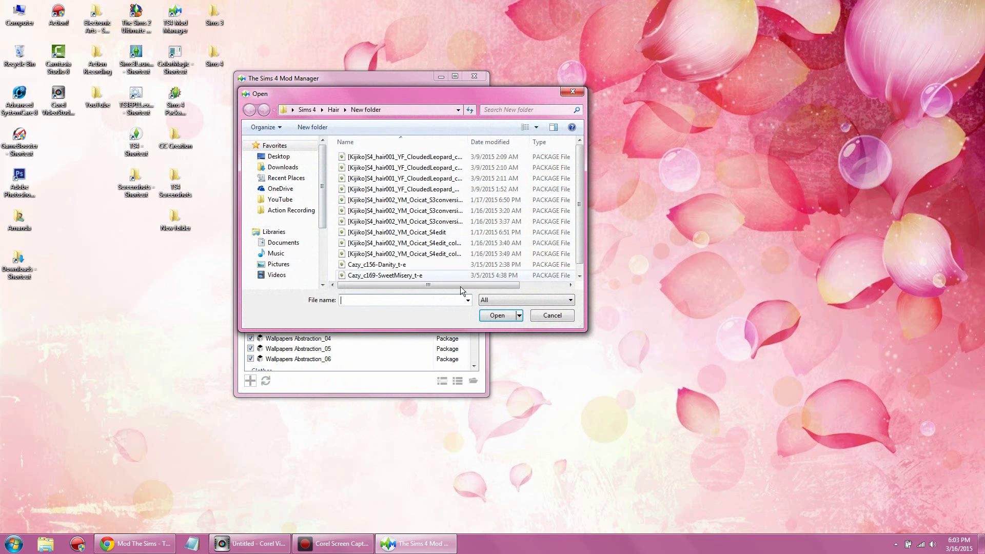
left_click(549, 315)
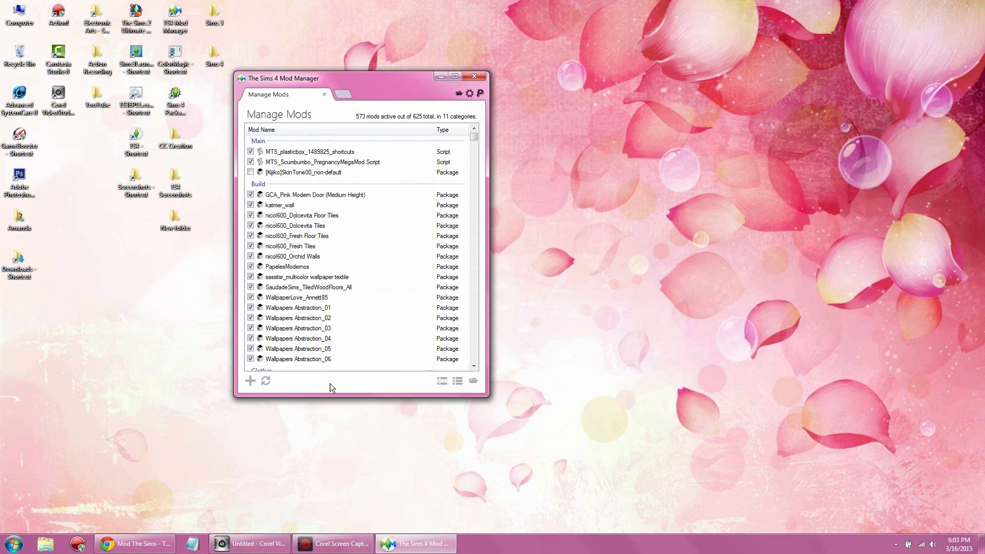
left_click(266, 381)
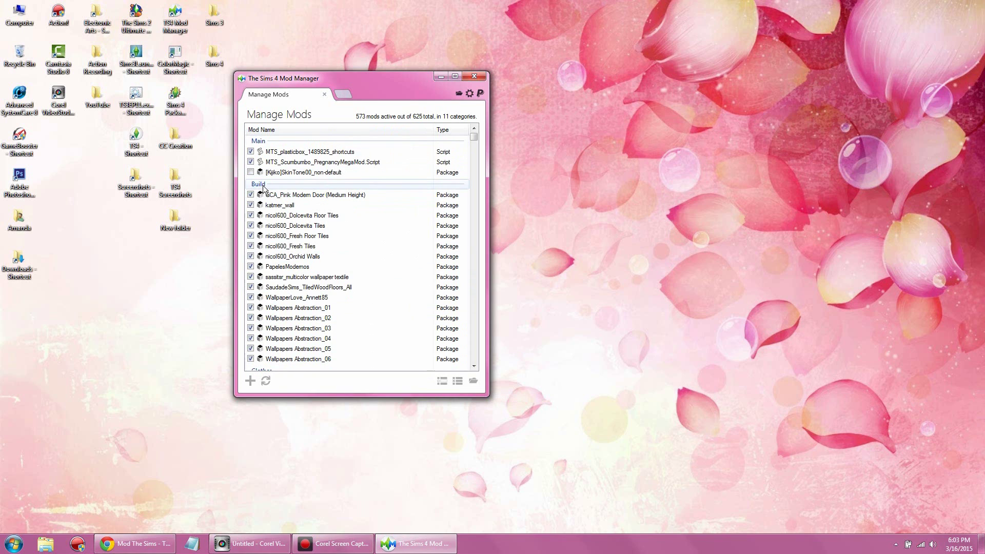
Step: Select a mod entry and scroll through the 625-mod list
left_click(402, 208)
scroll(408, 214, "down", 5)
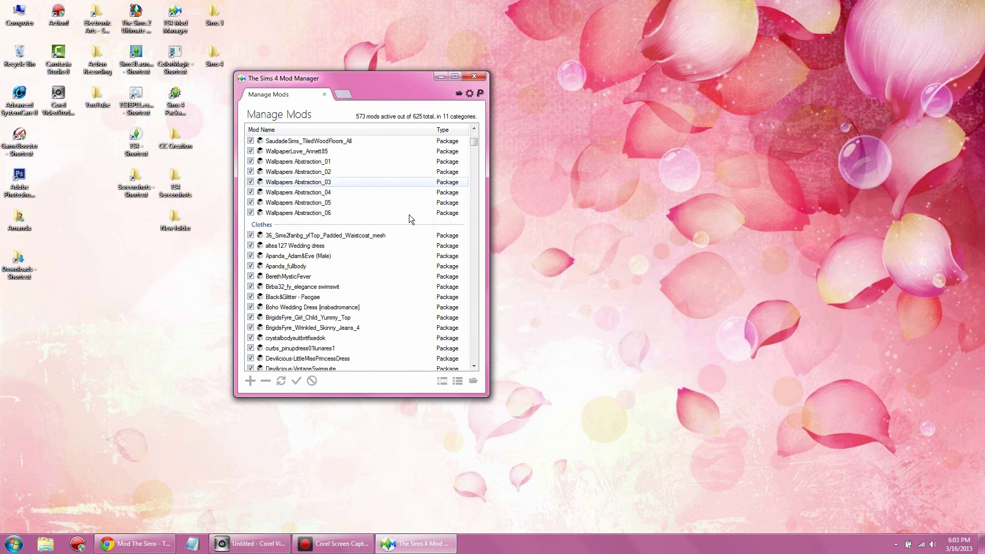
scroll(380, 205, "up", 3)
scroll(353, 277, "down", 2)
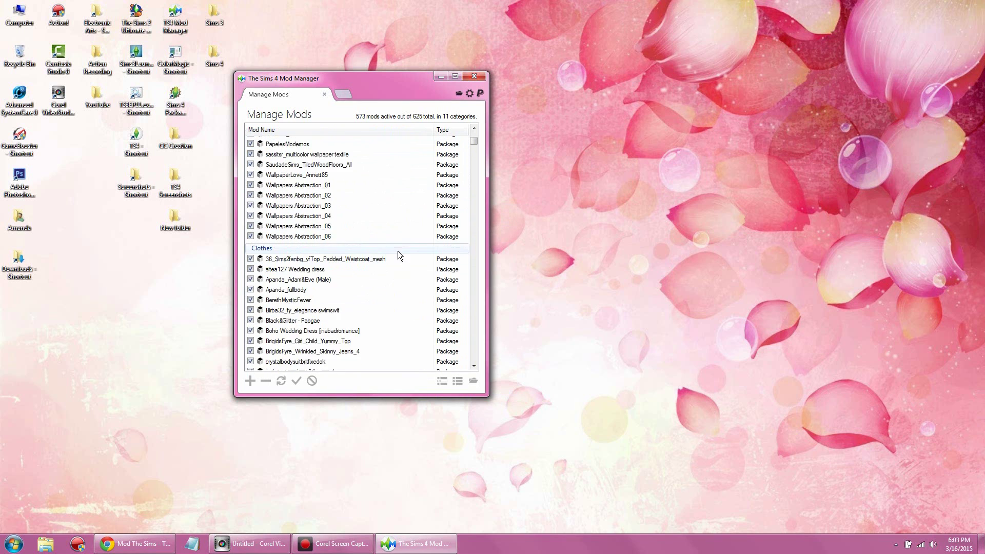
scroll(395, 243, "down", 10)
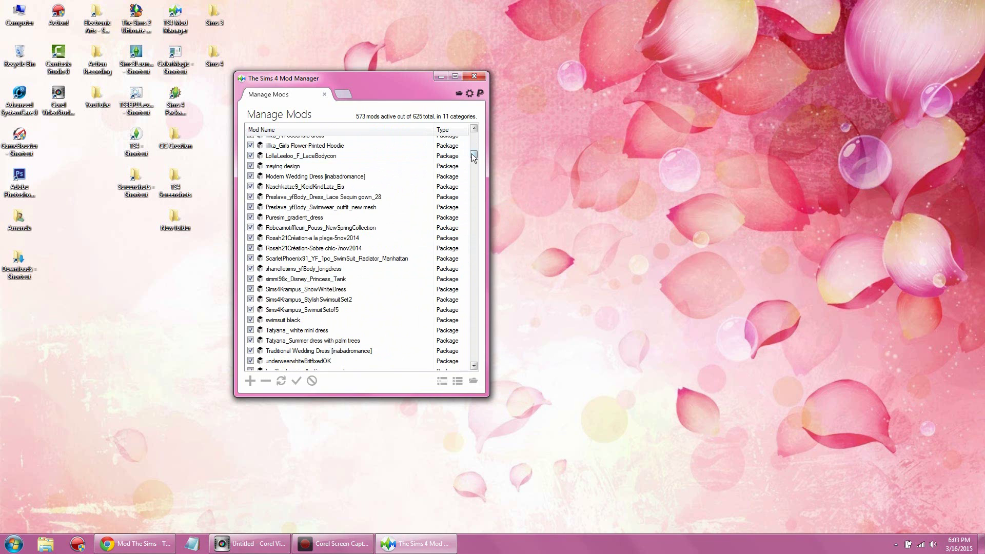
left_click_drag(472, 155, 472, 152)
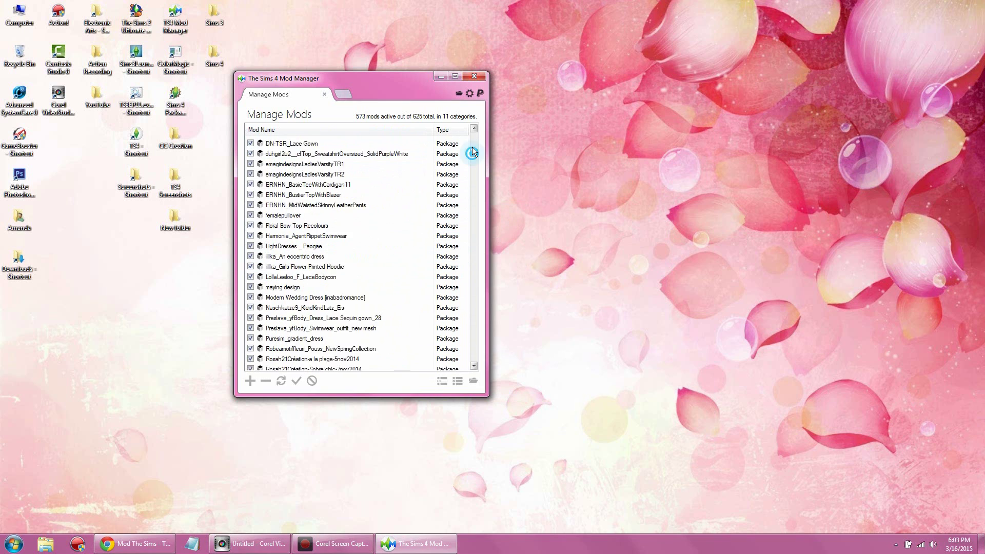
Step: Create a new mod category named 'Test'
left_click(442, 384)
left_click(347, 232)
type("Test")
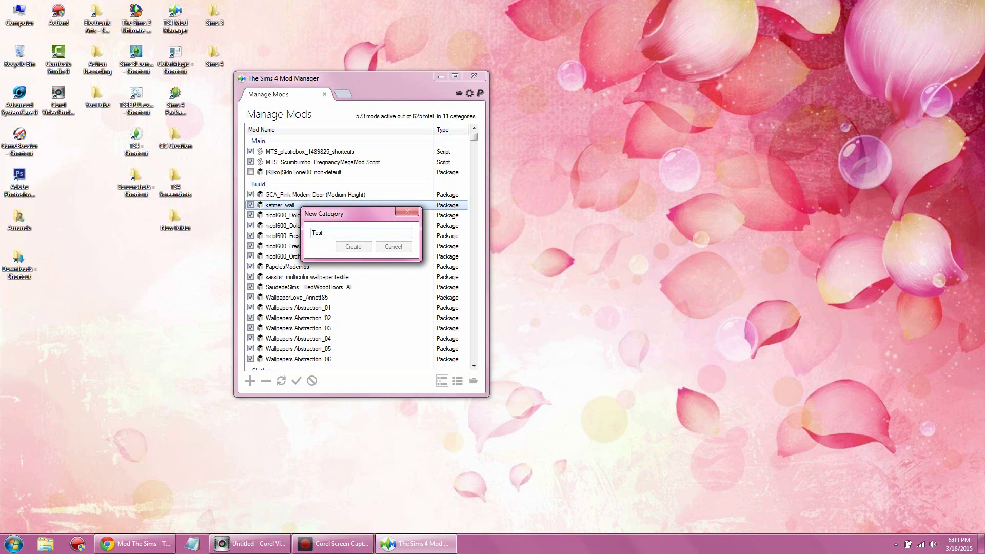
left_click(354, 246)
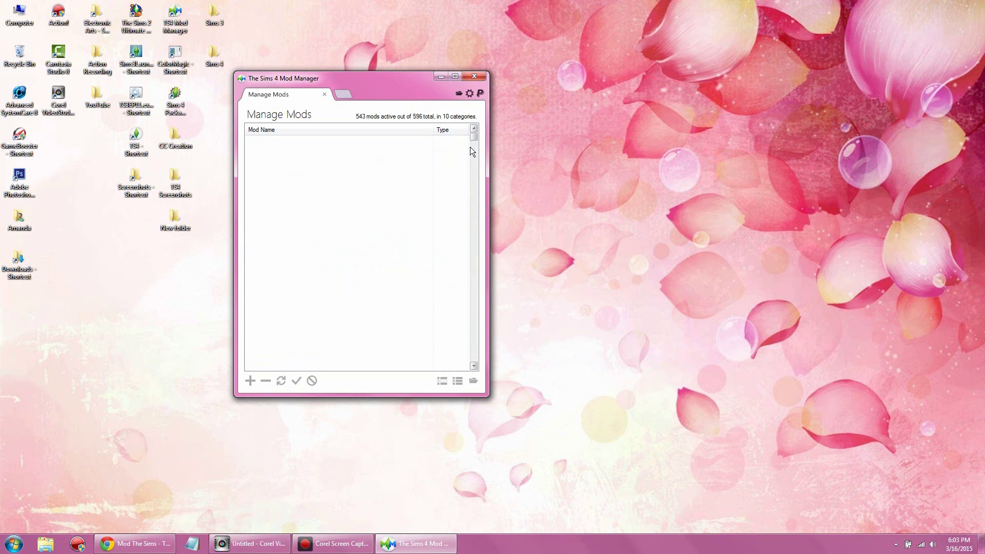
Step: Scroll the mod list and select the Madlen Imogen Boots mod
left_click_drag(476, 140, 475, 346)
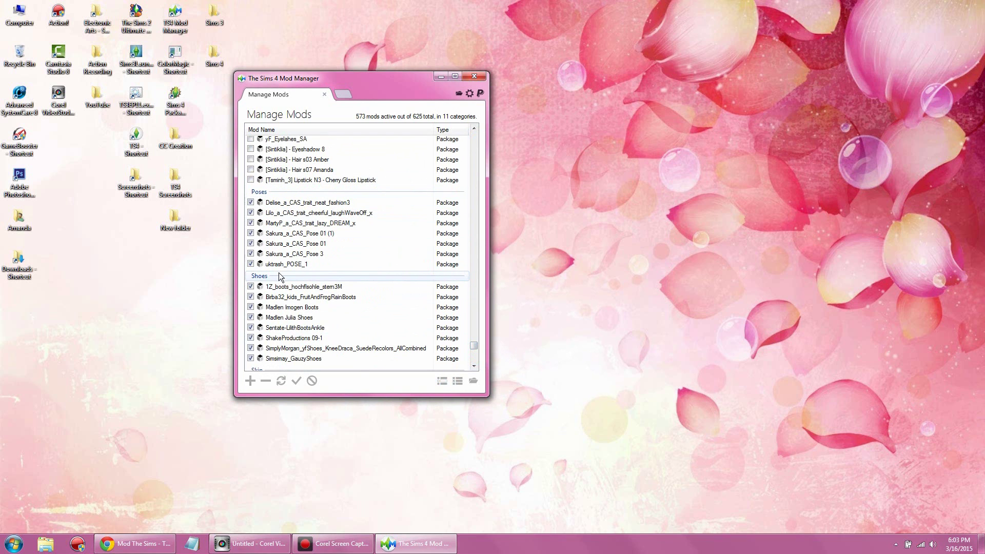
left_click(405, 307)
scroll(404, 305, "down", 2)
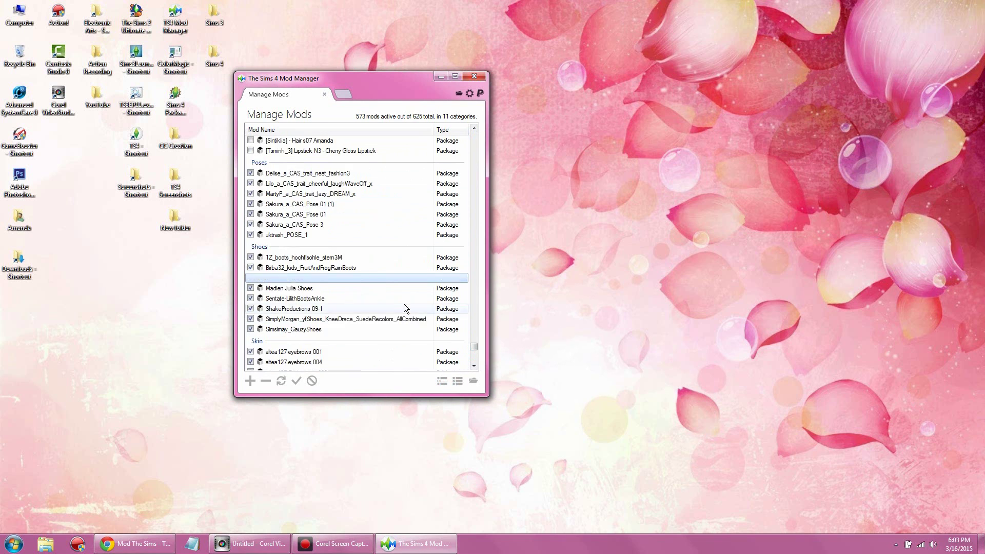
left_click_drag(472, 346, 477, 361)
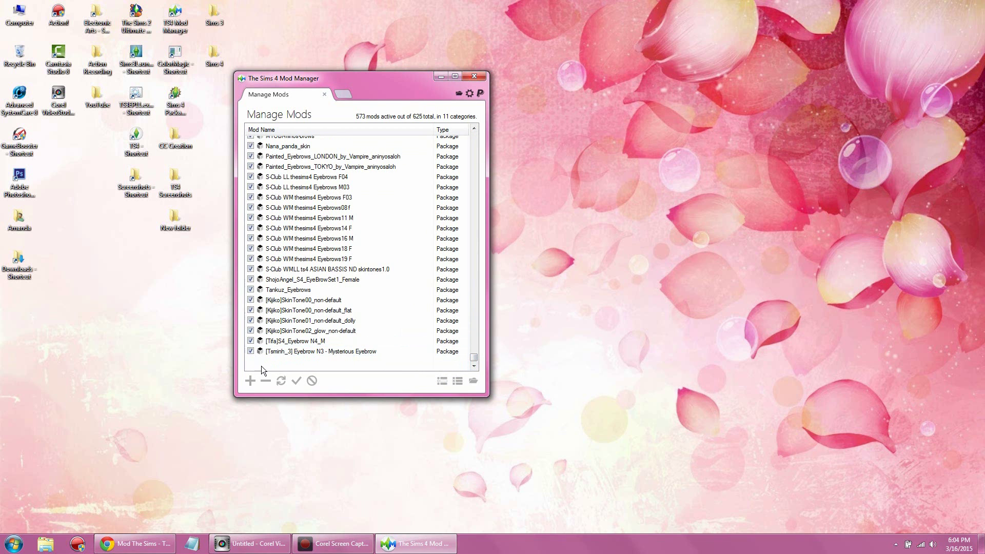
Step: Add the CloudedLeopard ash hair package to the Test category
left_click(250, 382)
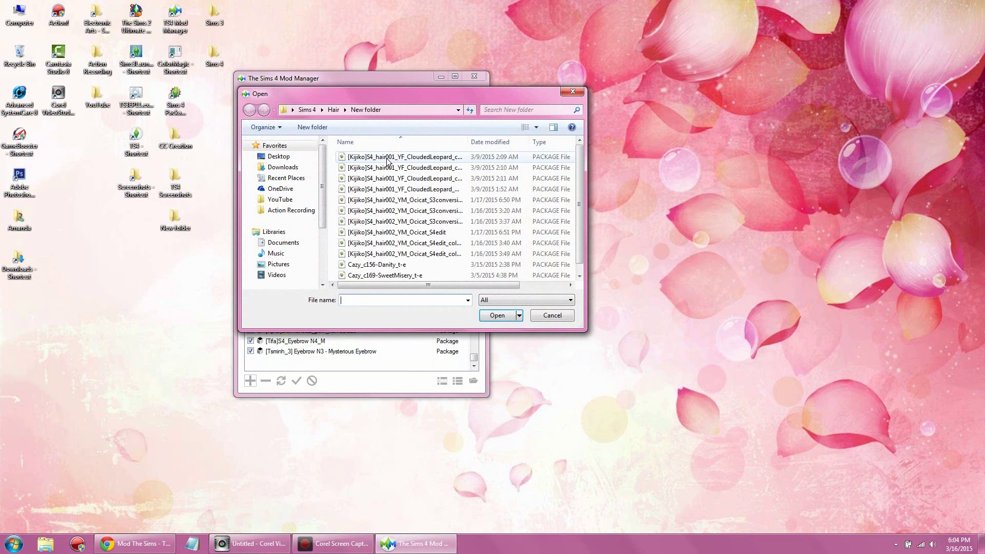
left_click(386, 159)
left_click(494, 315)
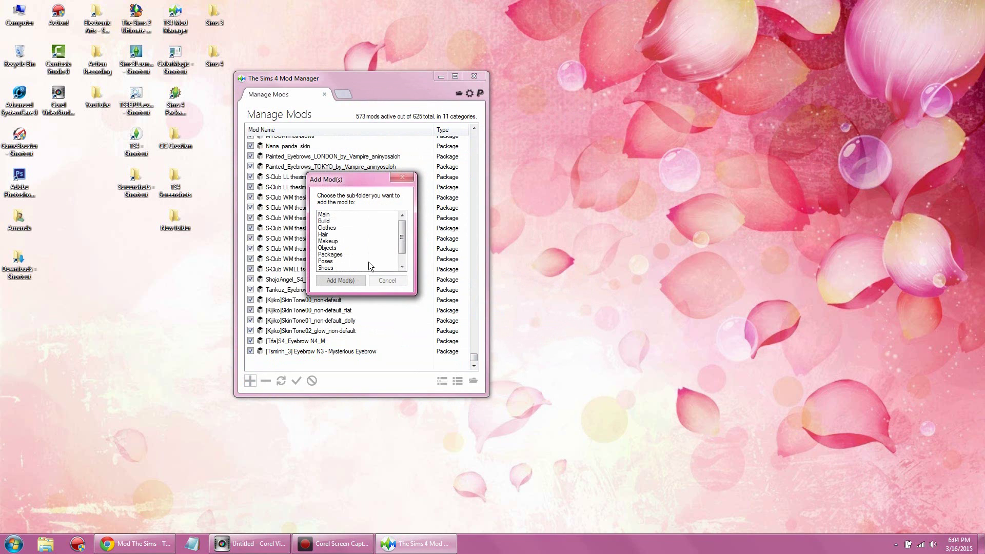
left_click_drag(406, 239, 405, 247)
left_click(328, 268)
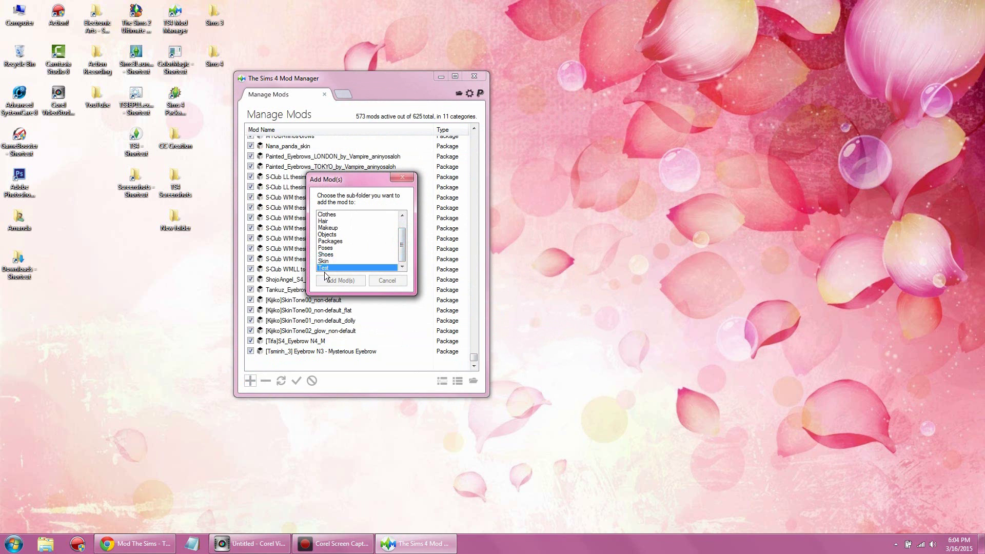
left_click(345, 280)
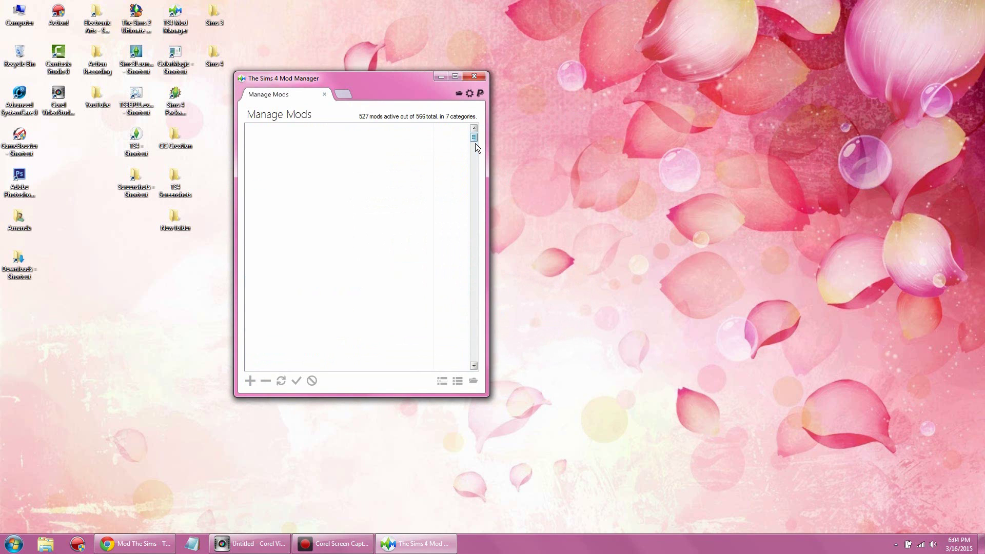
Step: Scroll the list, then open and cancel the Remove category dialog
left_click_drag(475, 135, 473, 358)
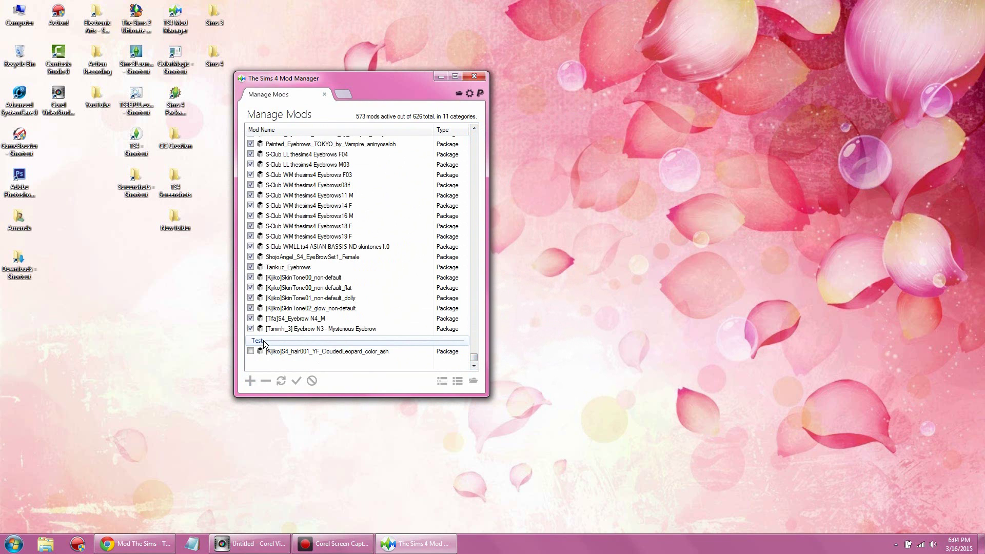
left_click(456, 386)
mouse_move(402, 231)
left_mouse_down()
mouse_move(403, 244)
mouse_move(409, 229)
left_mouse_up()
left_click(395, 281)
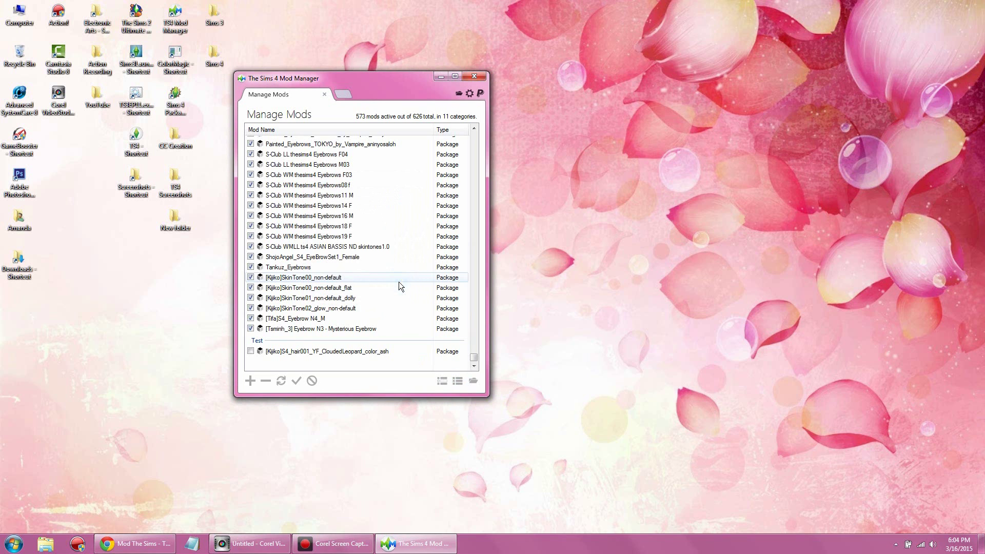
Step: Open the game's Mods folder and its Test subfolder beside the mod manager
left_click(474, 381)
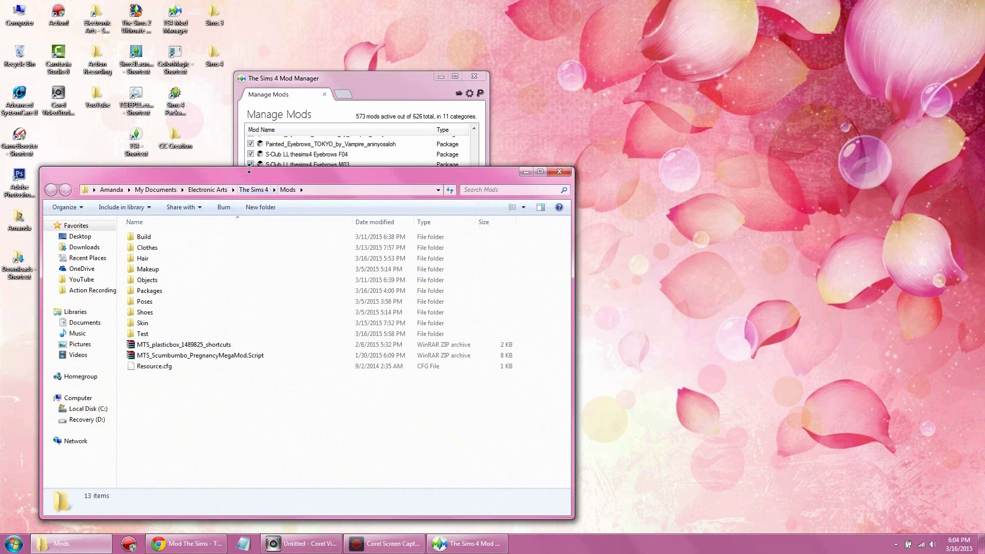
left_click_drag(255, 178, 568, 153)
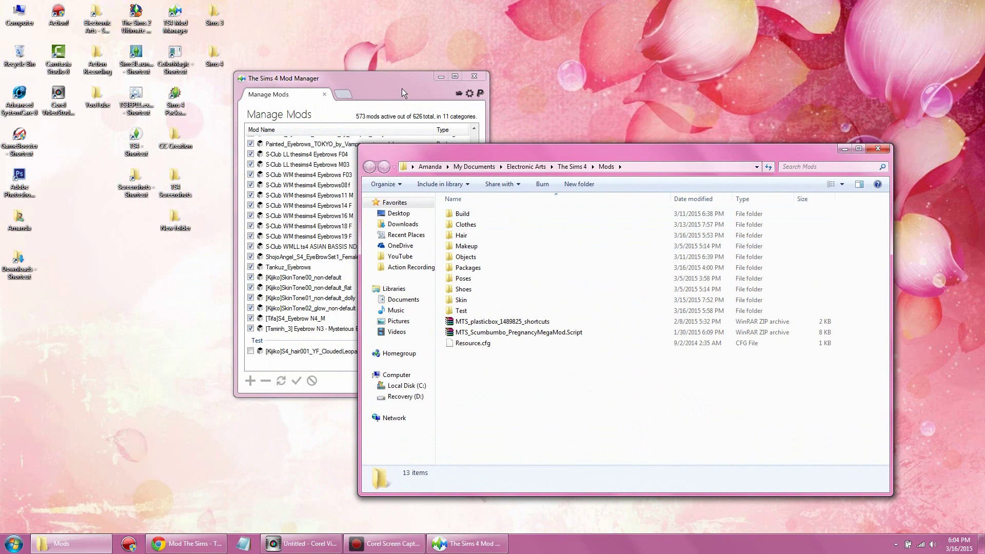
left_click_drag(409, 85, 324, 77)
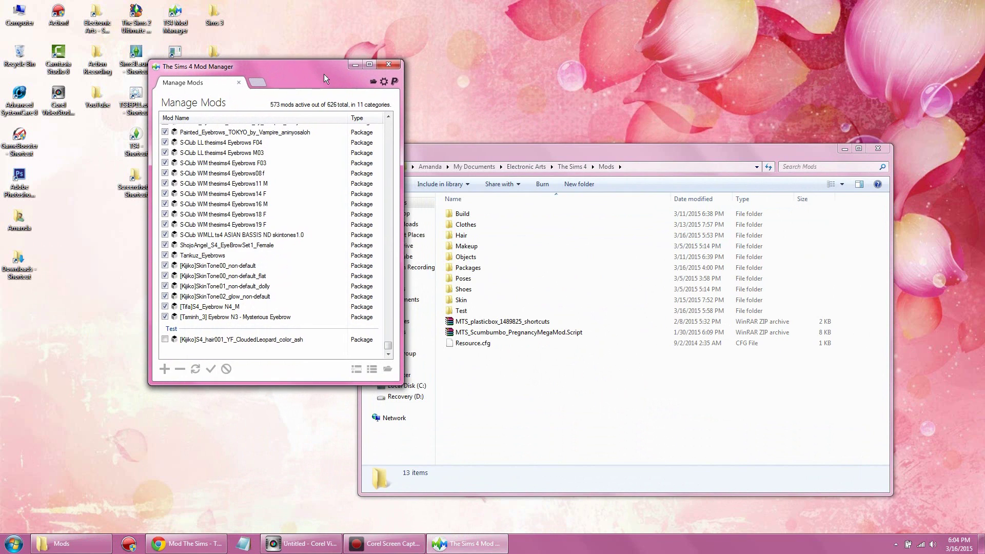
double_click(457, 312)
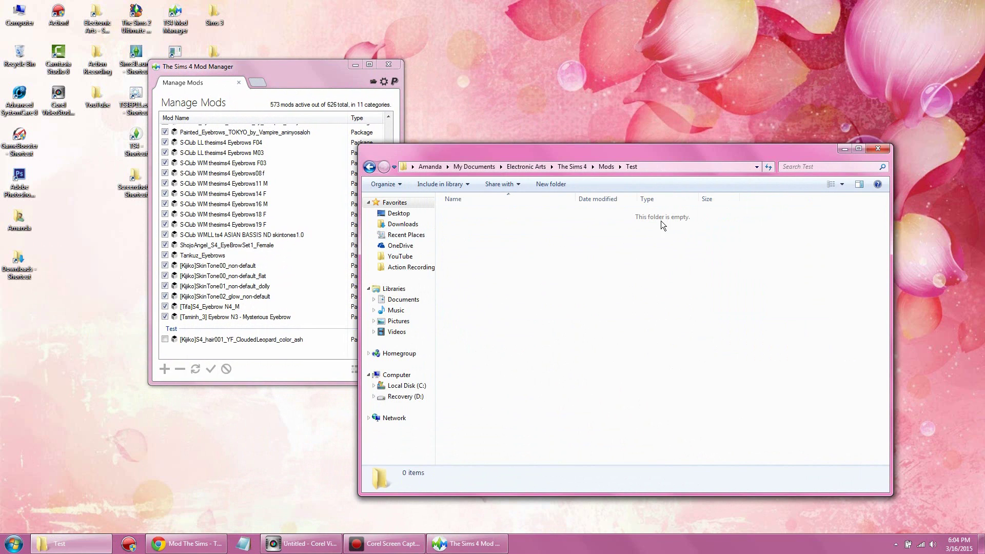
Step: Enable the CloudedLeopard hair package, bringing the count to 574 of 626
left_click(294, 369)
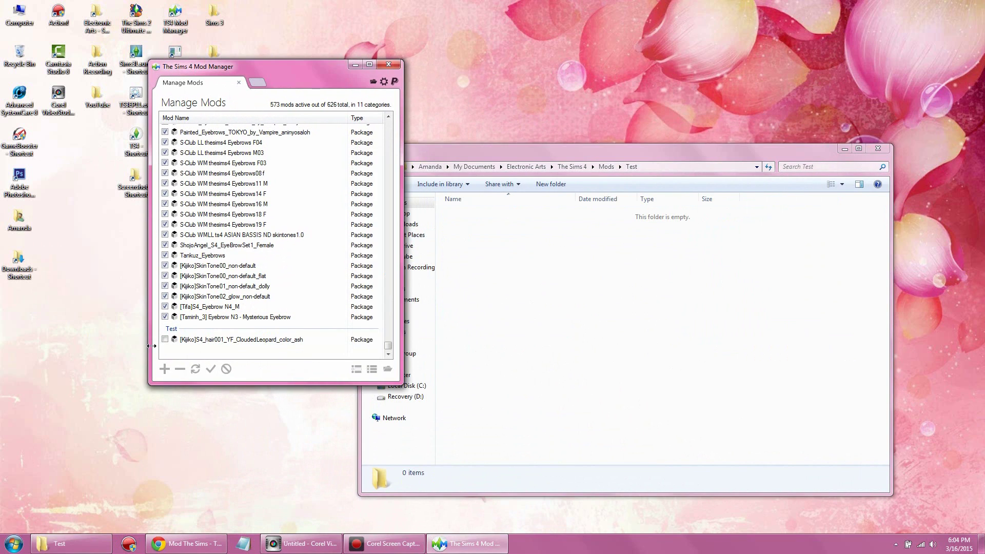
left_click(166, 340)
left_click(562, 251)
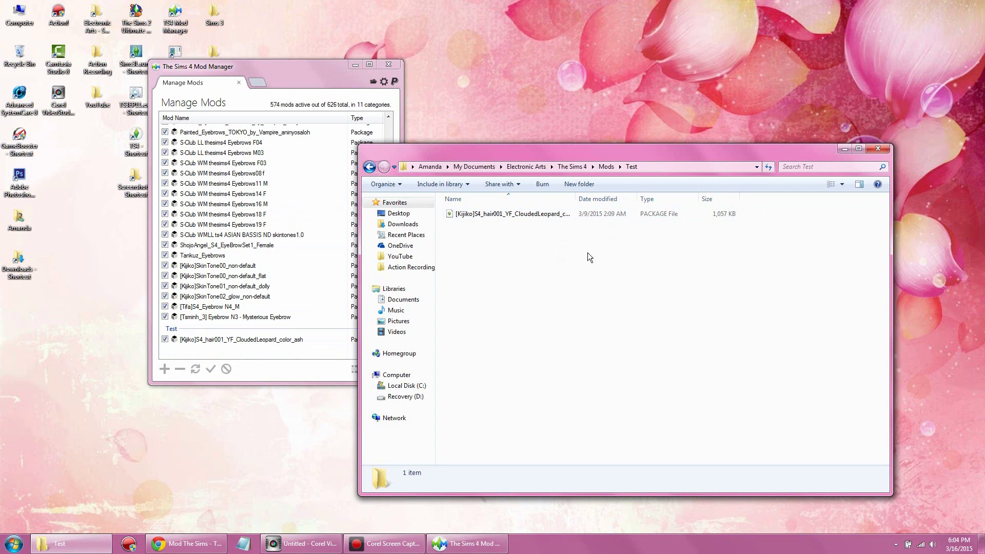
Step: Hide the Test folder window and open the Sims 4 download folder from the desktop
left_click(298, 81)
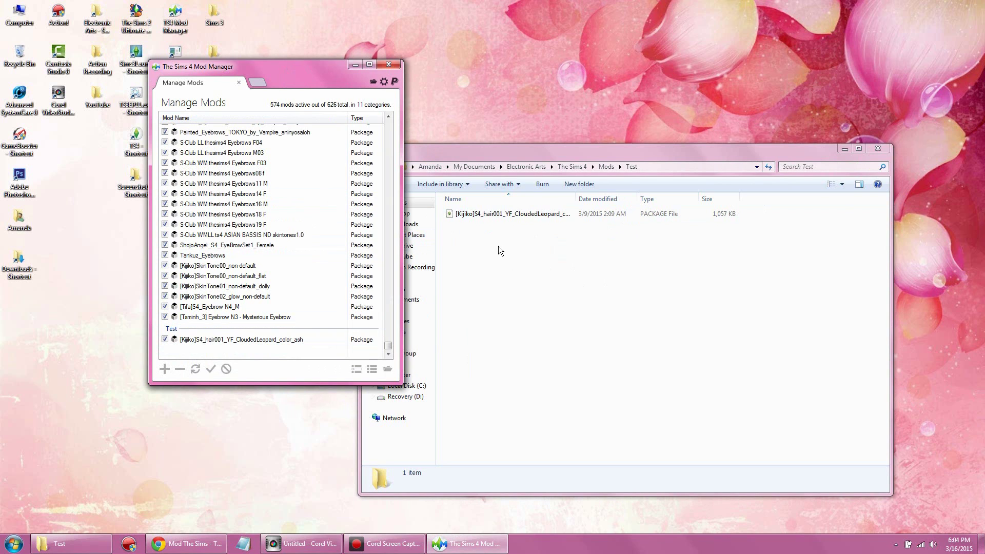
left_click(845, 150)
left_click_drag(312, 69, 283, 118)
double_click(215, 57)
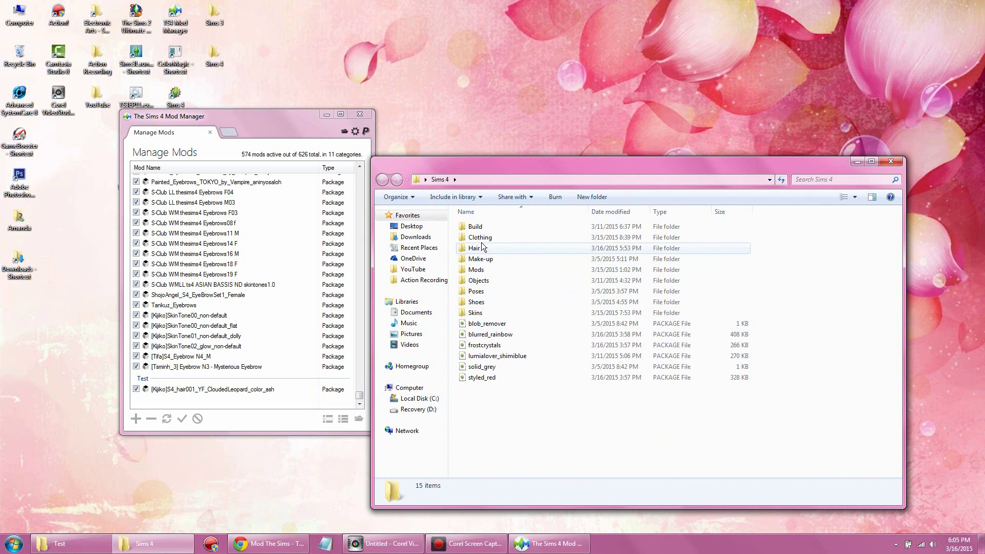
Step: Go into Sims 4 > Hair > New folder to view the 13 Kijiko and Cazy packages
left_click(580, 166)
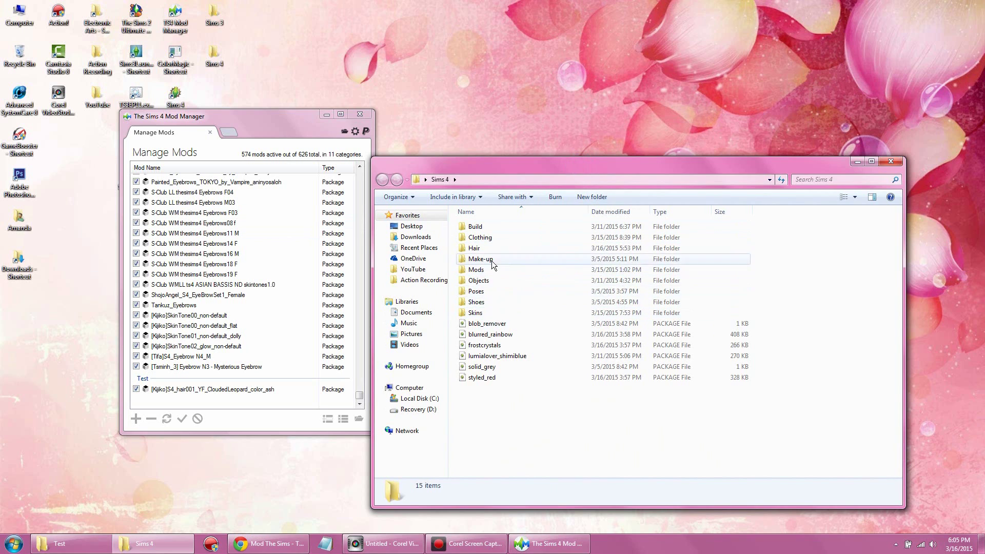
double_click(488, 248)
left_click_drag(897, 236, 891, 357)
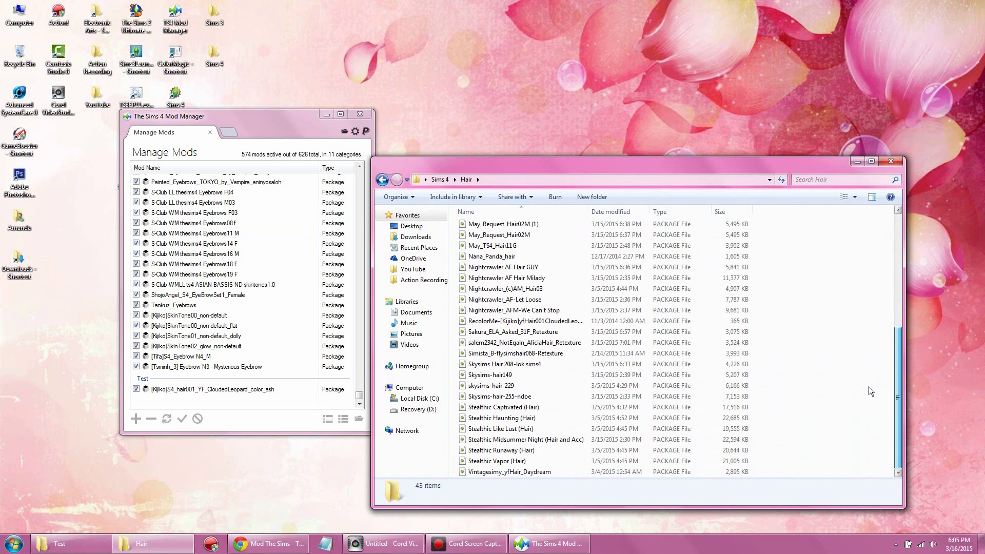
left_click_drag(895, 391, 894, 268)
double_click(490, 227)
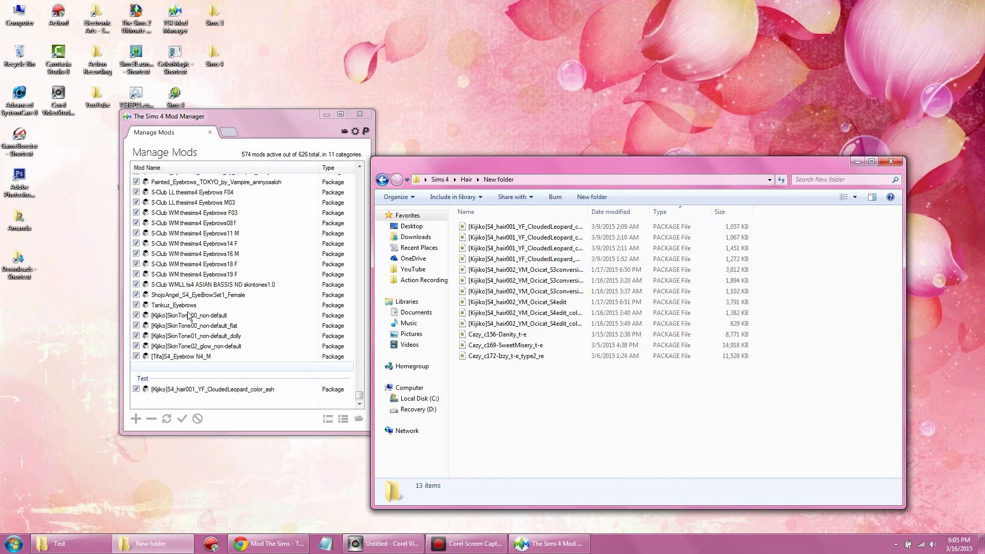
Step: Start adding mods and browse the file picker to Sims 4 > Hair > New folder
left_click(243, 128)
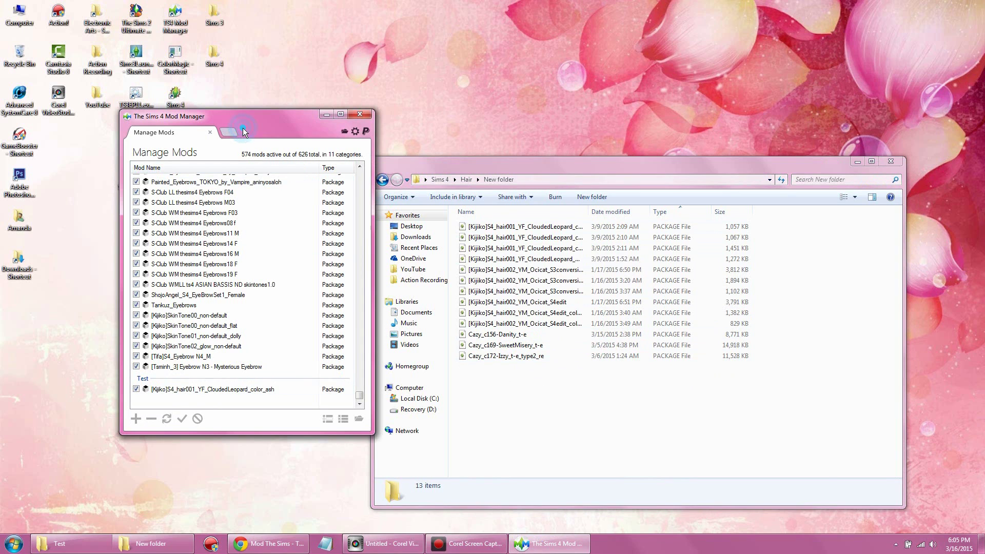
left_click(135, 419)
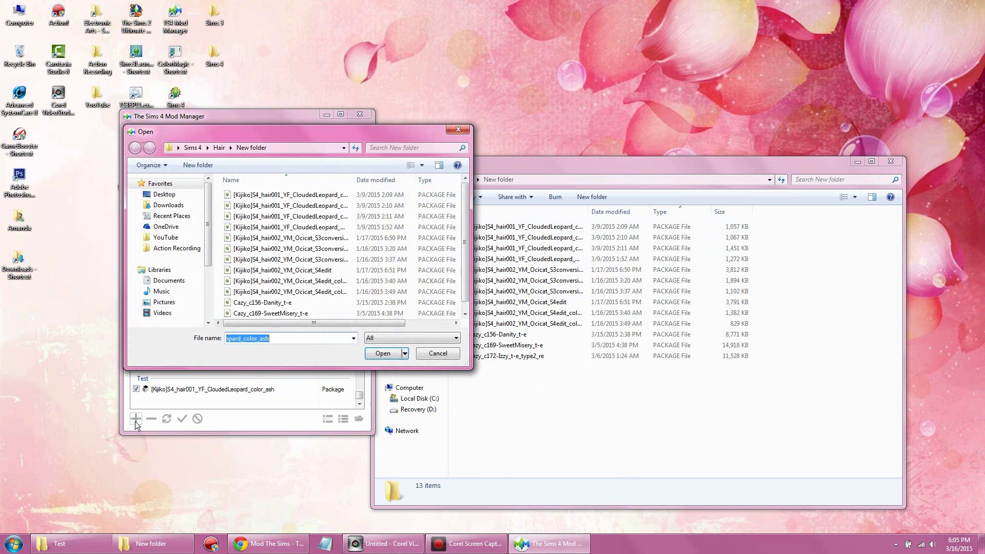
left_click(193, 148)
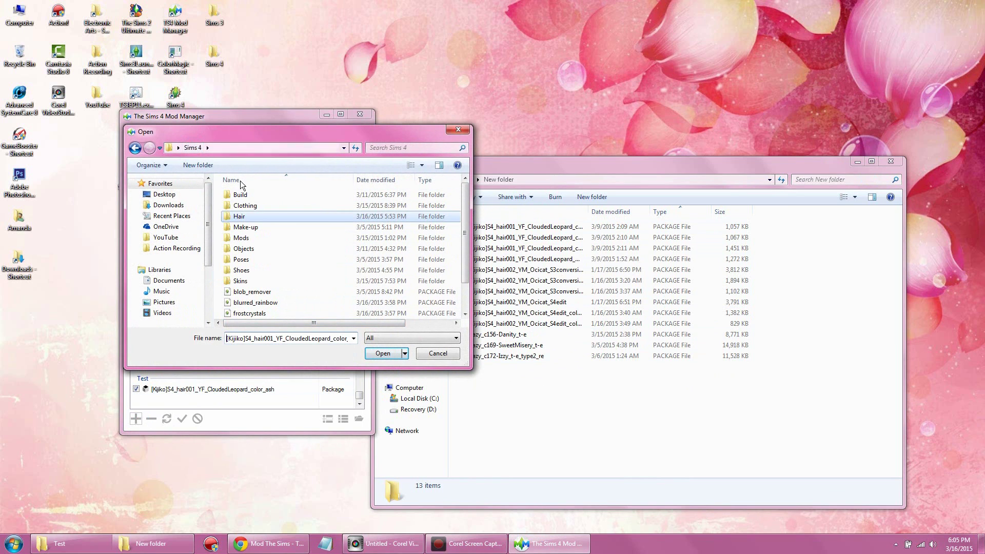
left_click(629, 179)
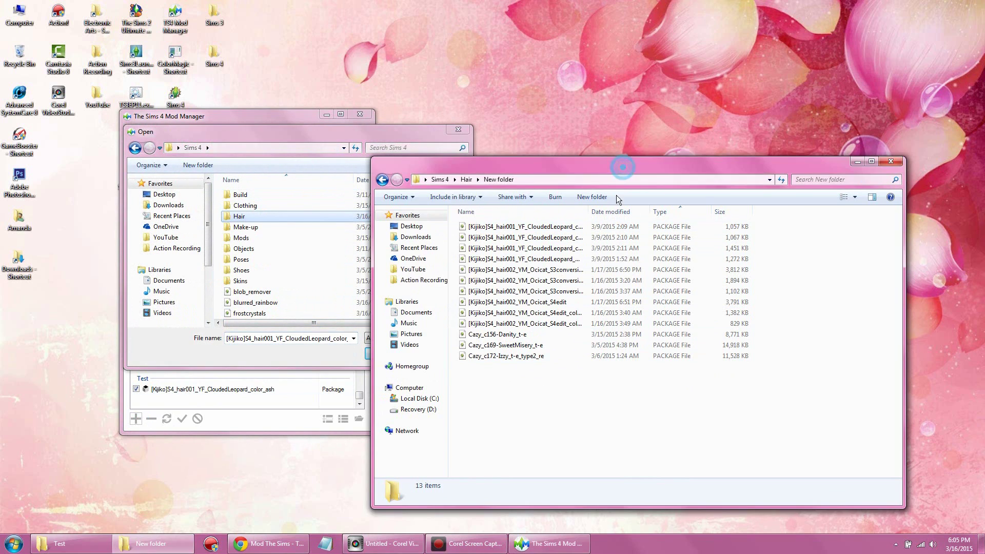
left_click(293, 134)
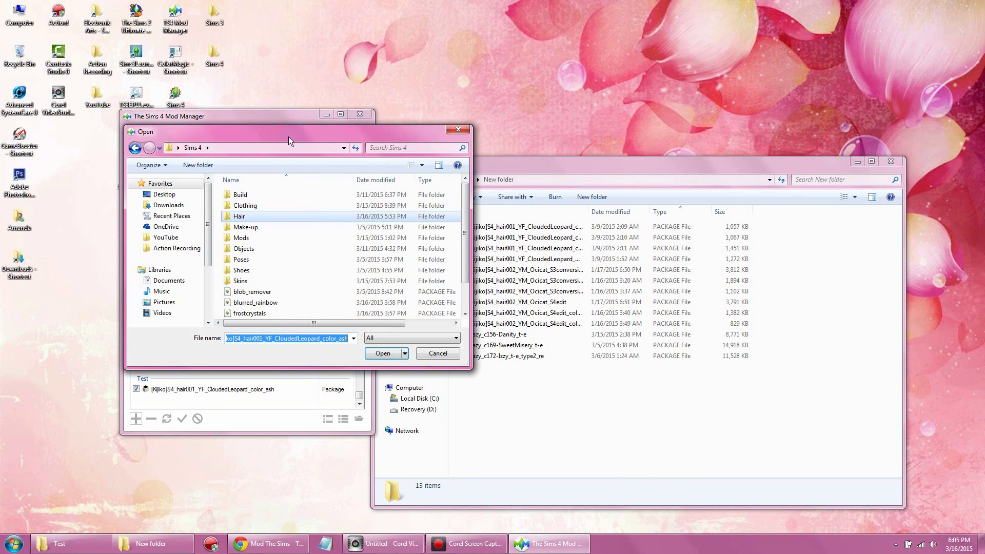
double_click(238, 216)
double_click(248, 195)
left_click(248, 195)
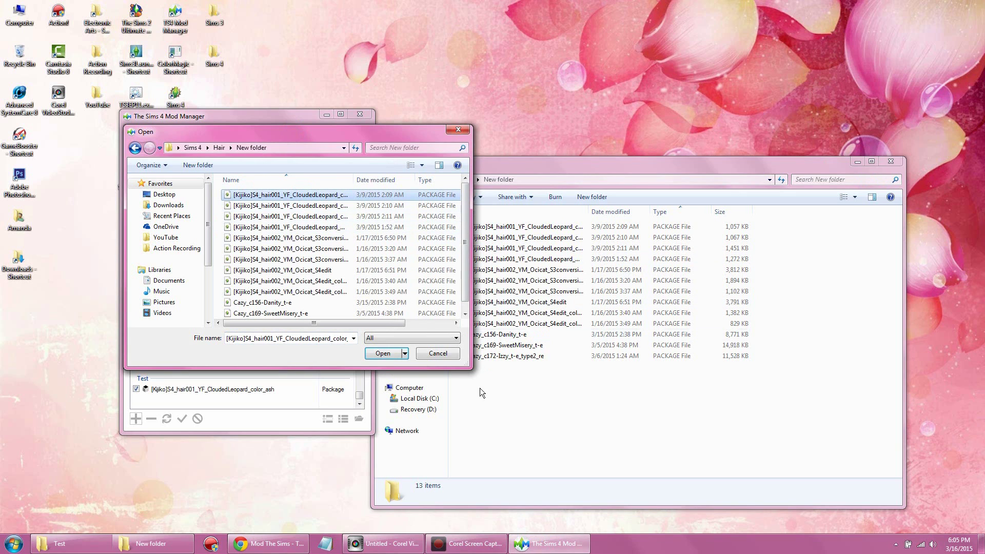
Step: Select all 13 hair package files and add them to the Hair category
left_click_drag(468, 365, 469, 402)
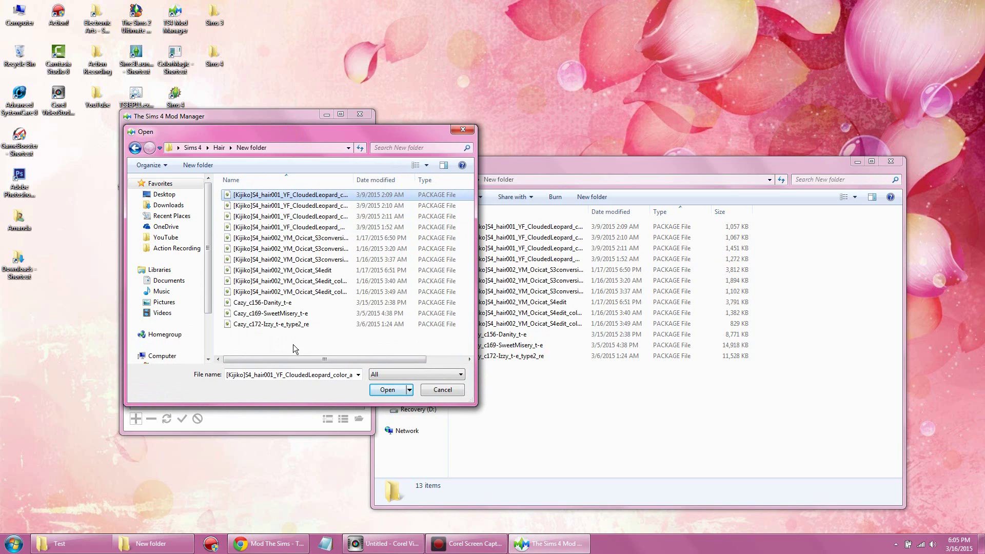
left_click_drag(293, 345, 201, 171)
left_click(388, 389)
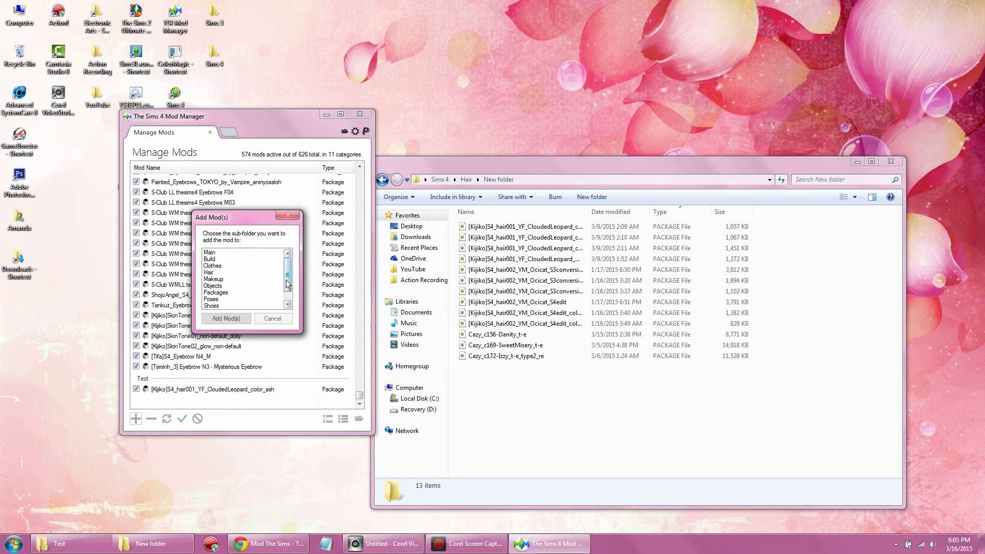
left_click_drag(286, 277, 290, 280)
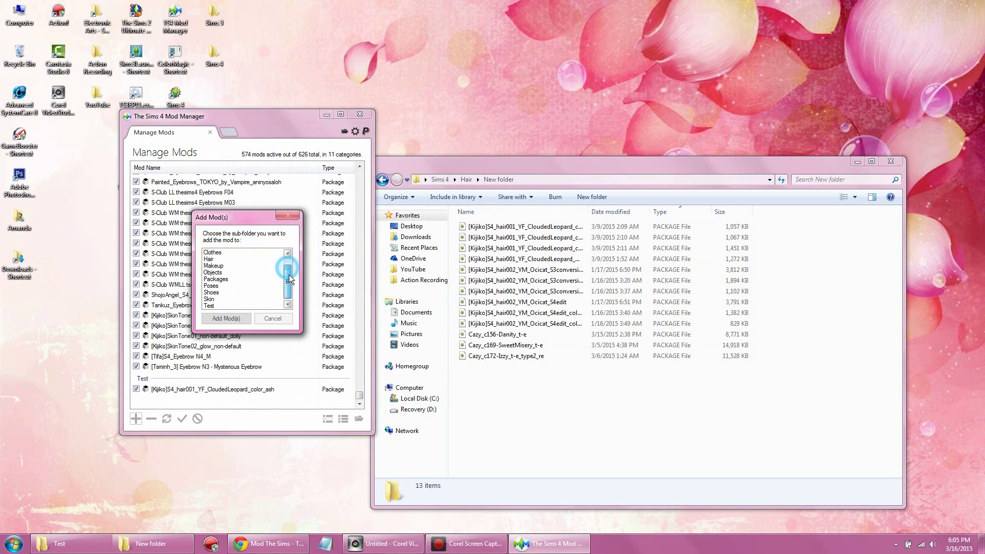
left_click(211, 259)
left_click(226, 319)
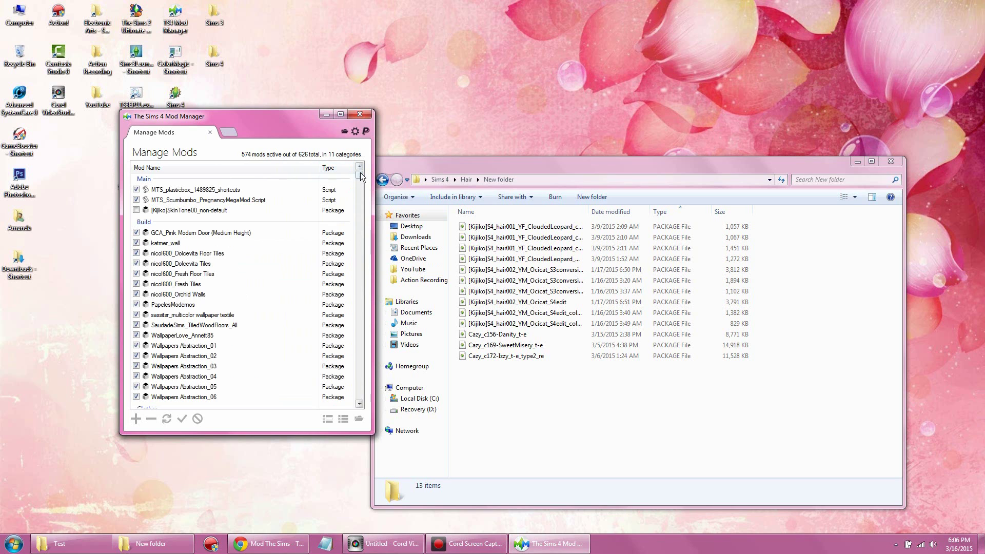
Step: Scroll down the mod list and enable a single unchecked Cazy hair mod
left_click_drag(361, 174, 361, 180)
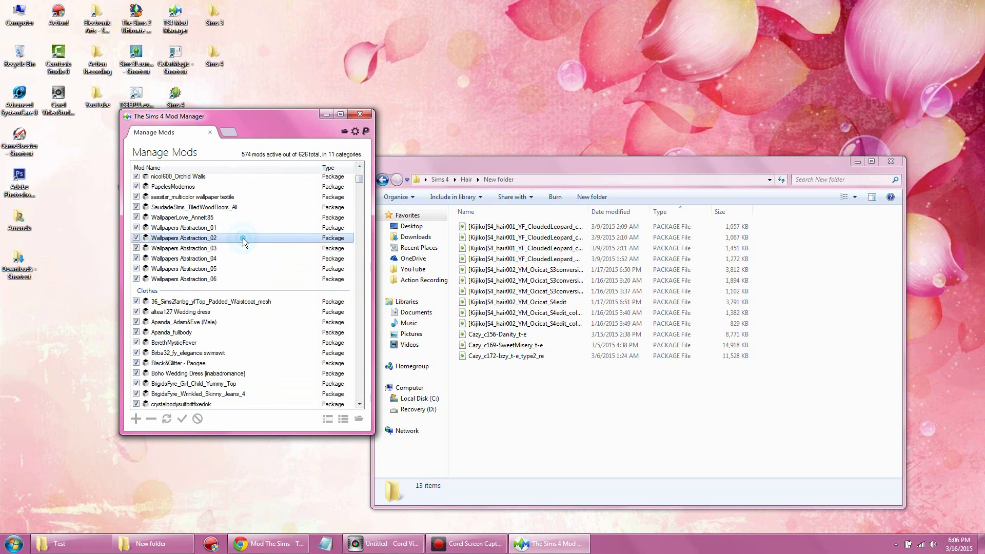
scroll(242, 238, "down", 15)
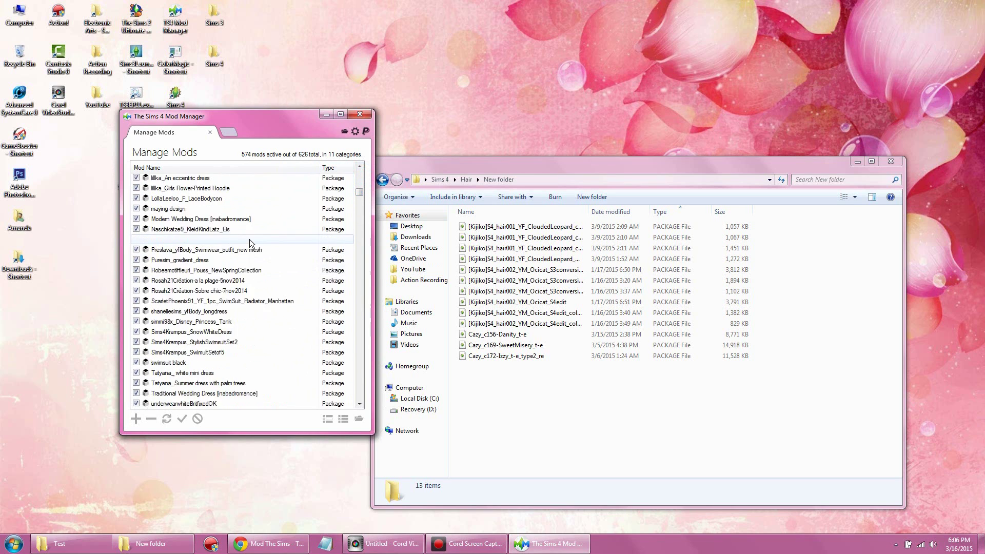
scroll(251, 242, "down", 5)
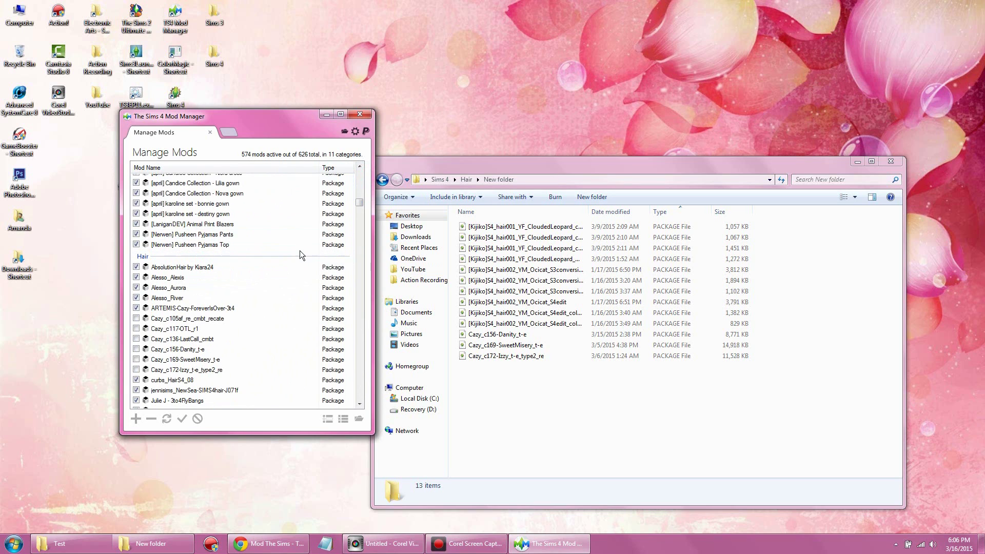
scroll(300, 254, "down", 2)
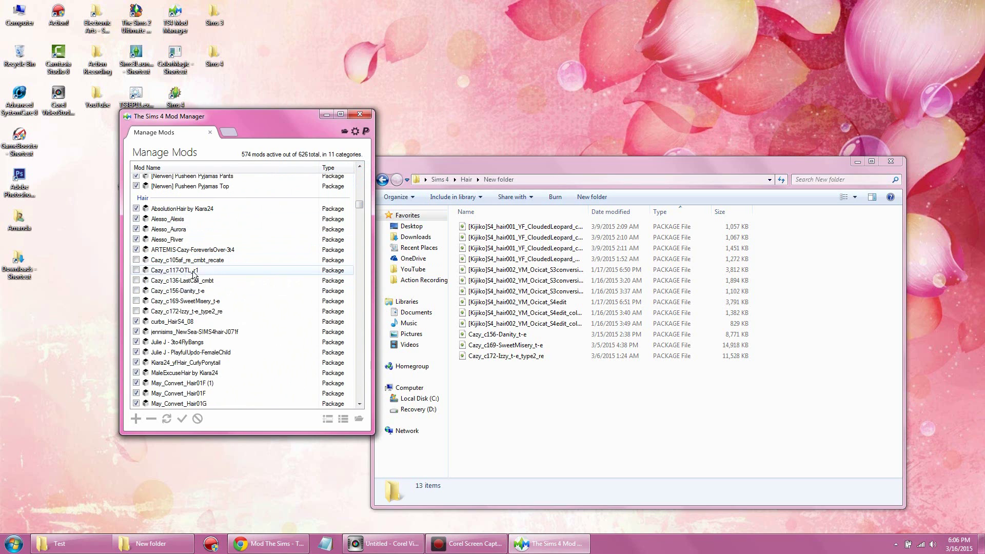
left_click(136, 260)
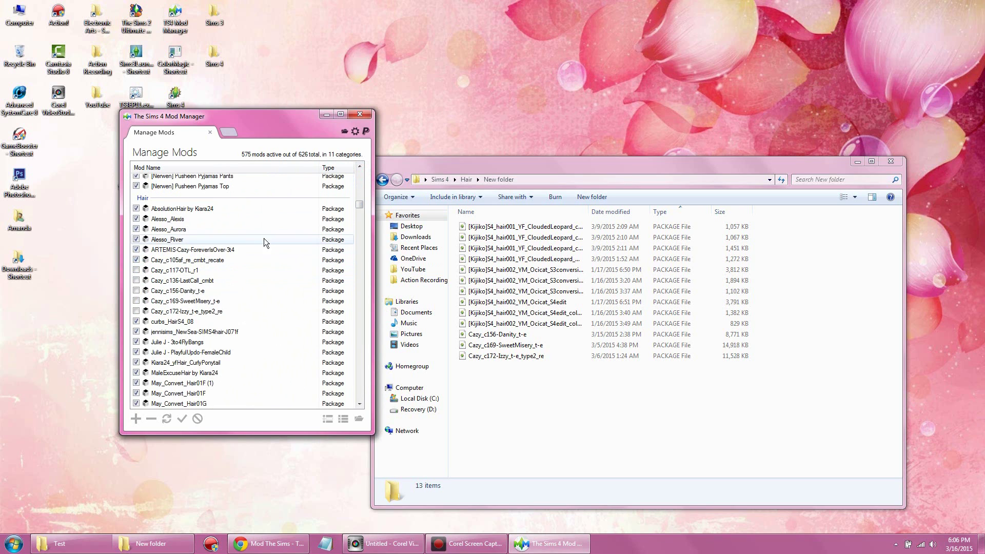
Step: Select every mod in the Hair category and uncheck them all, leaving 519 of 626 active
left_click(174, 199)
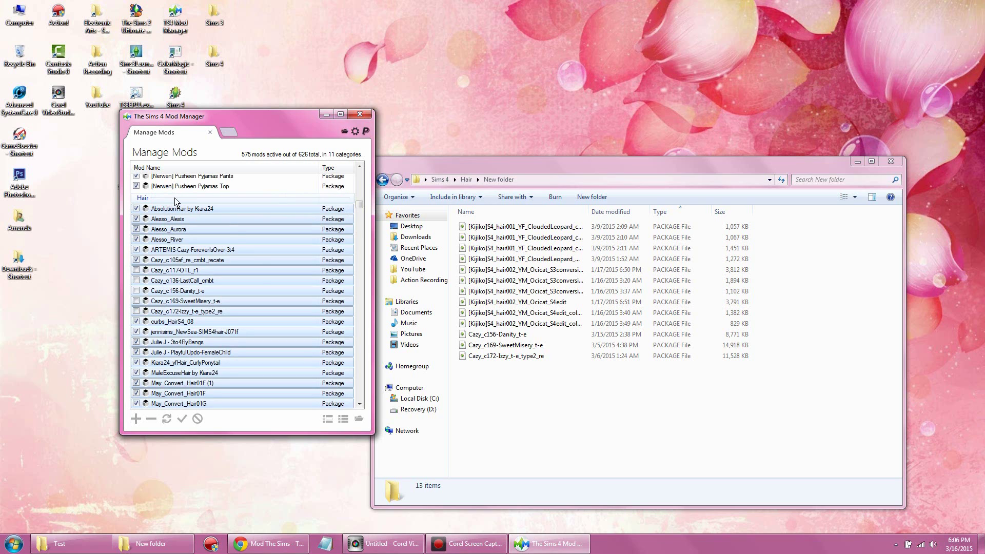
scroll(300, 237, "down", 3)
scroll(294, 246, "down", 15)
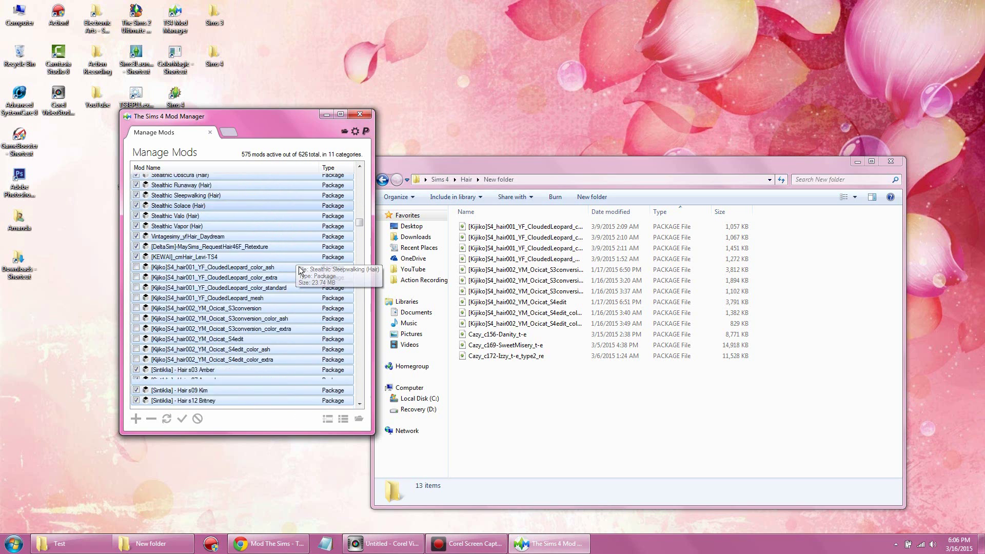
scroll(251, 299, "down", 2)
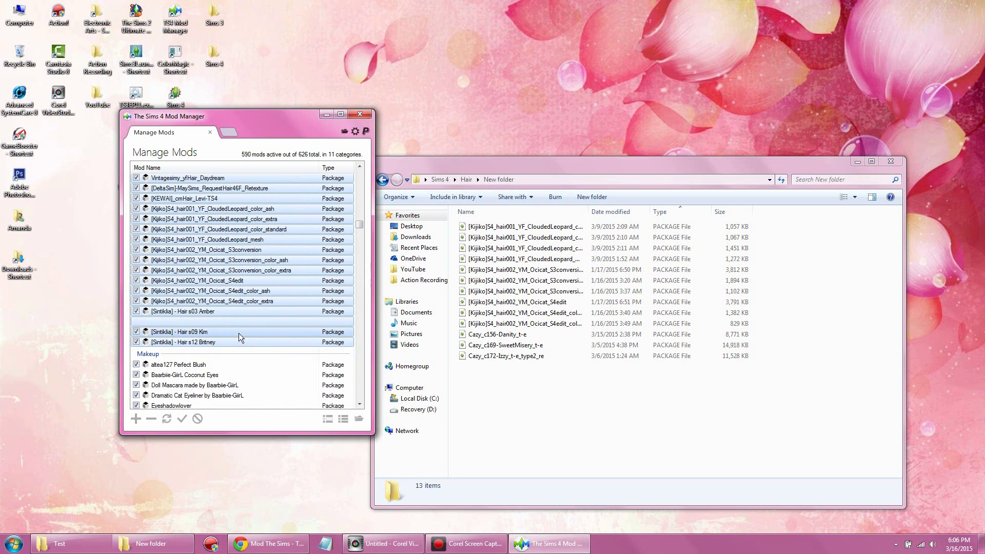
scroll(241, 318, "up", 10)
scroll(254, 294, "up", 4)
scroll(247, 269, "down", 1)
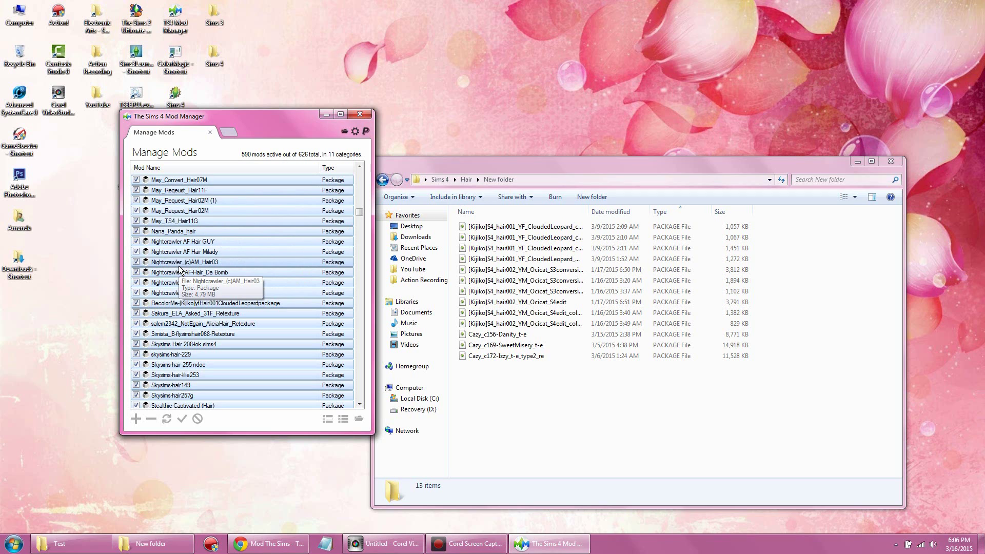
left_click(135, 181)
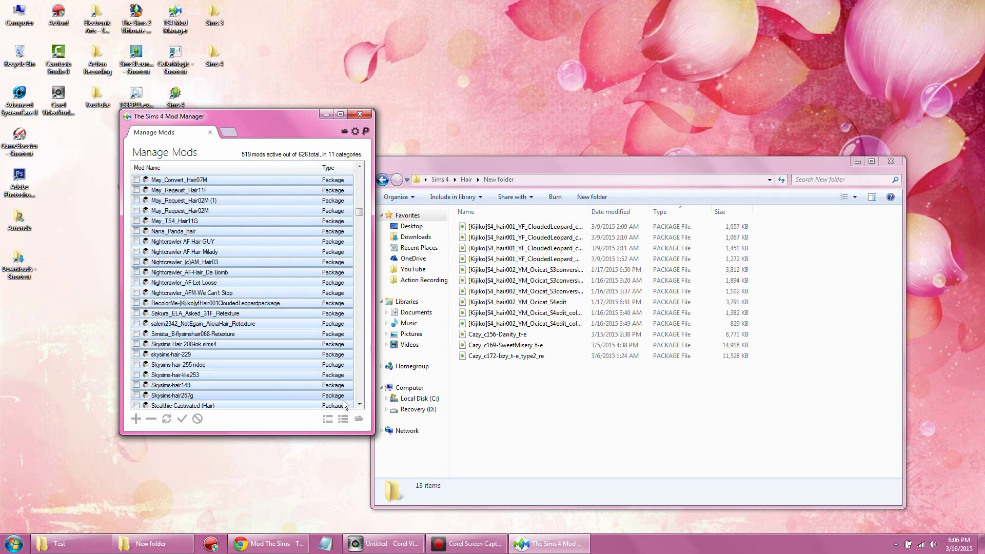
Step: Navigate the Test folder window up to Mods and open its Hair folder
left_click(67, 543)
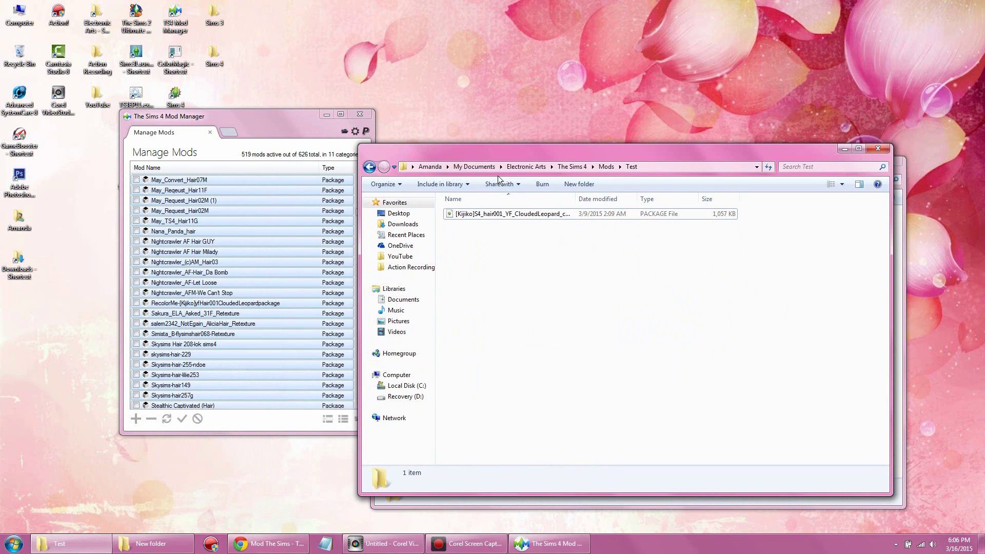
left_click(606, 166)
double_click(497, 236)
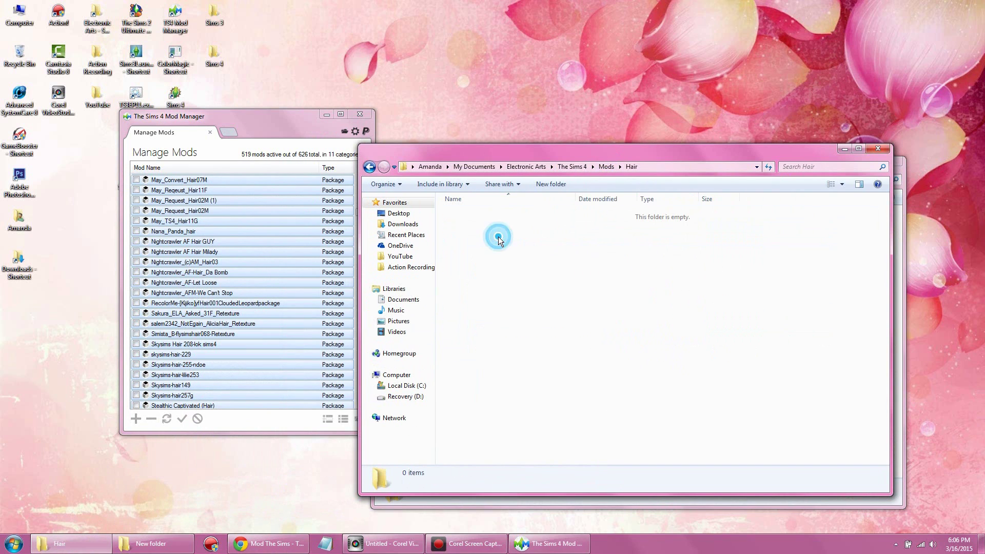
Step: Check the Hair mods back on (590 of 626 active) and move the 71-item Hair window aside
left_click(139, 181)
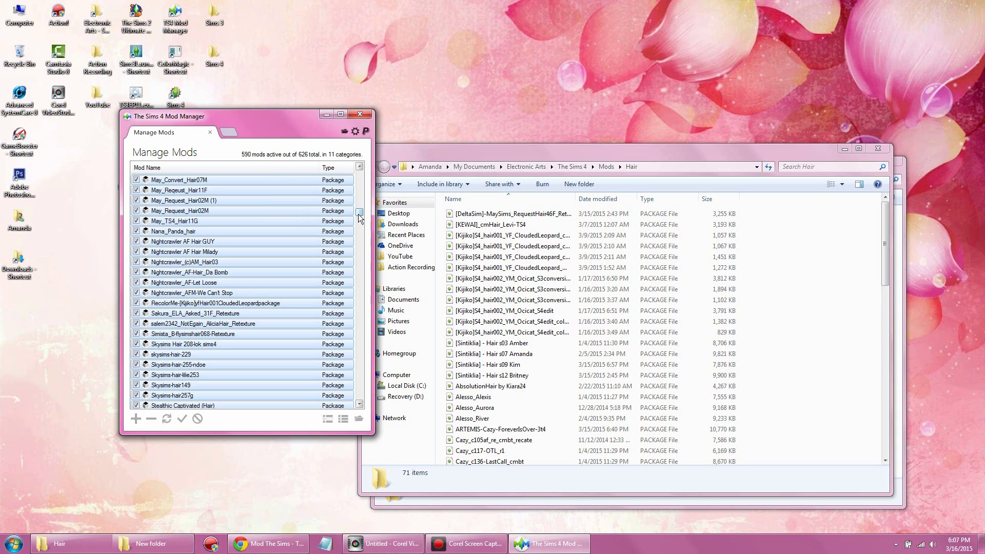
scroll(253, 214, "up", 3)
scroll(279, 234, "up", 5)
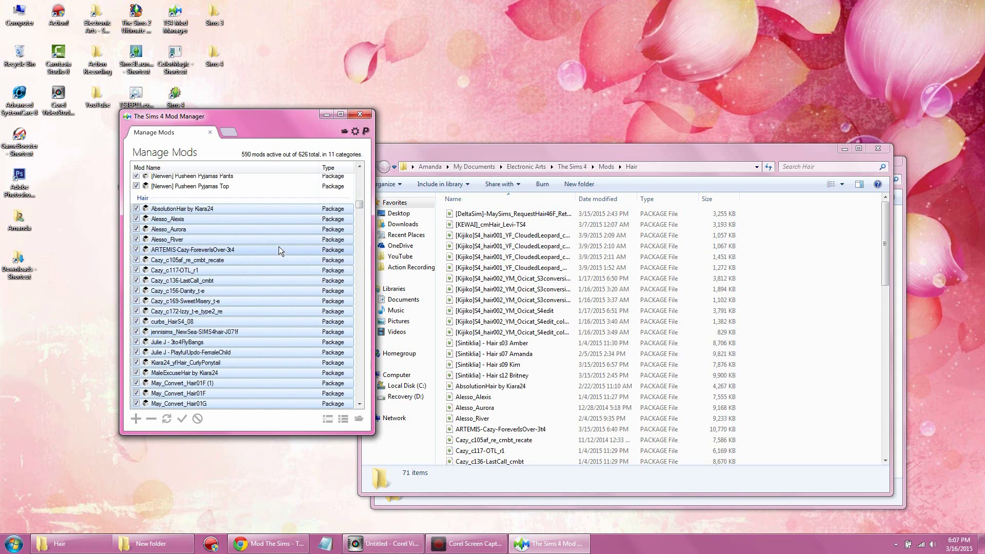
scroll(251, 309, "down", 10)
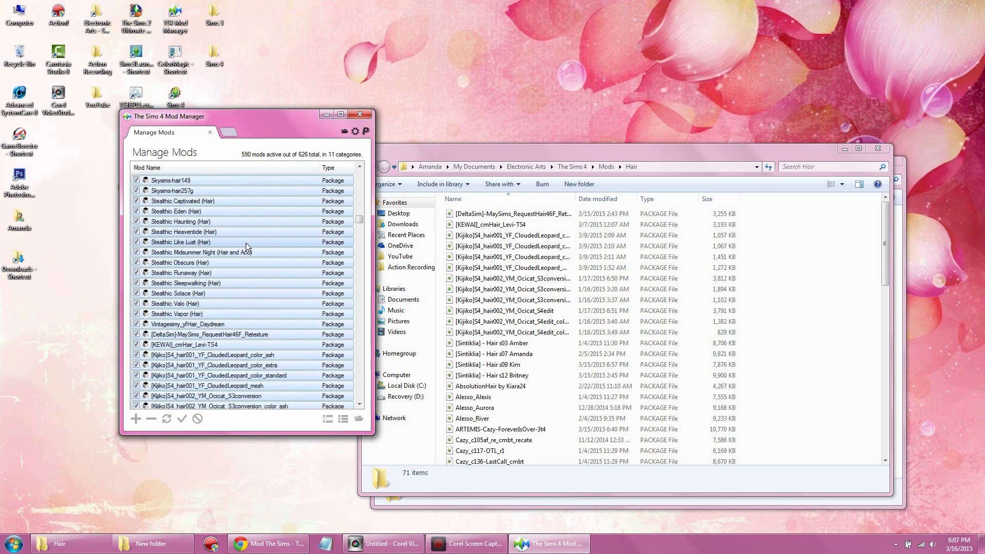
scroll(235, 285, "down", 1)
left_click(575, 154)
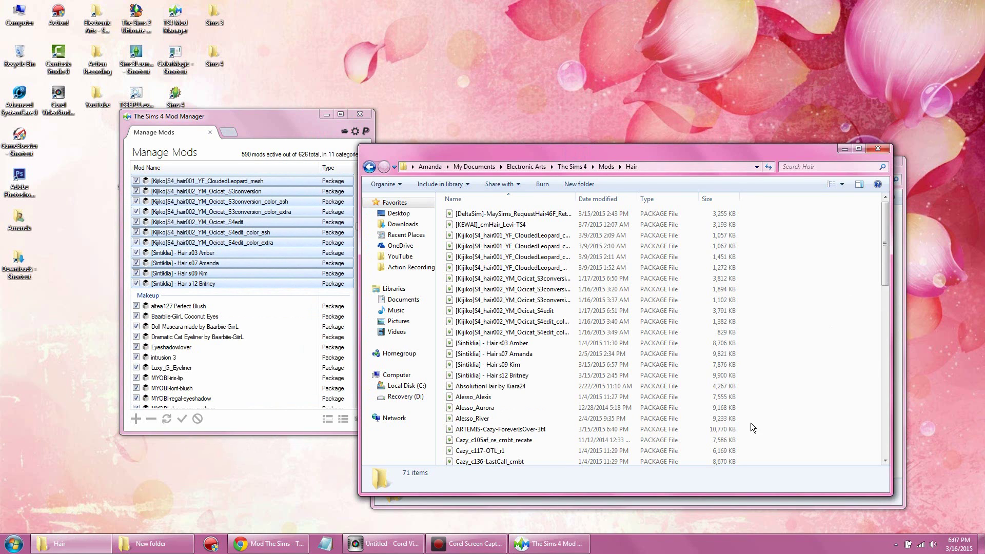
left_click_drag(653, 154, 447, 156)
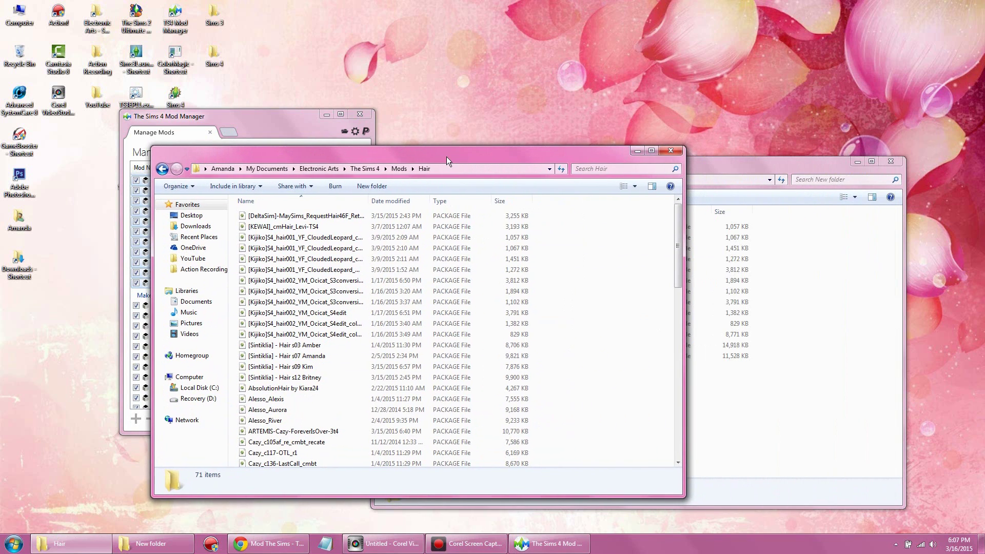
Step: Minimize the Mods Hair window, then select and cut all 13 files in New folder
left_click(637, 151)
left_click(552, 163)
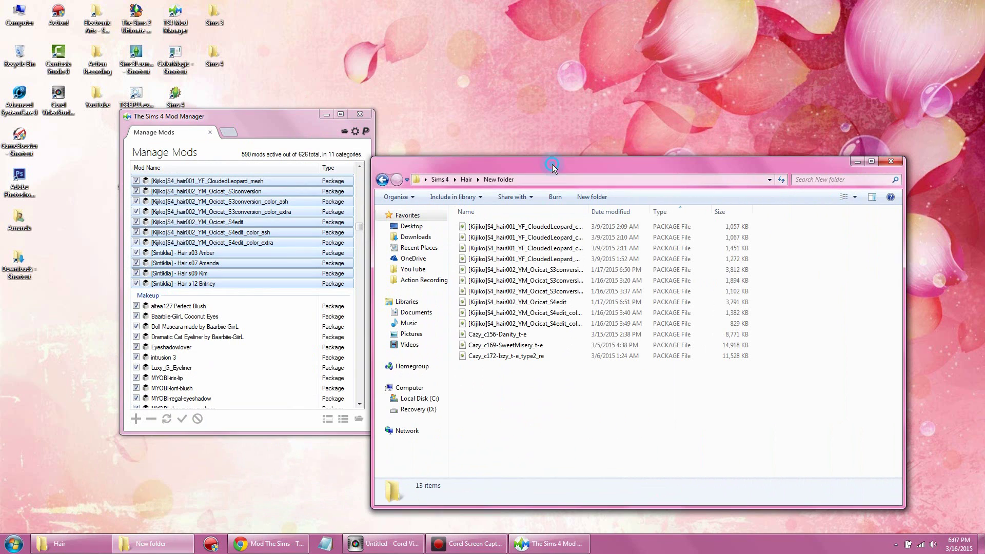
left_click_drag(526, 364, 495, 221)
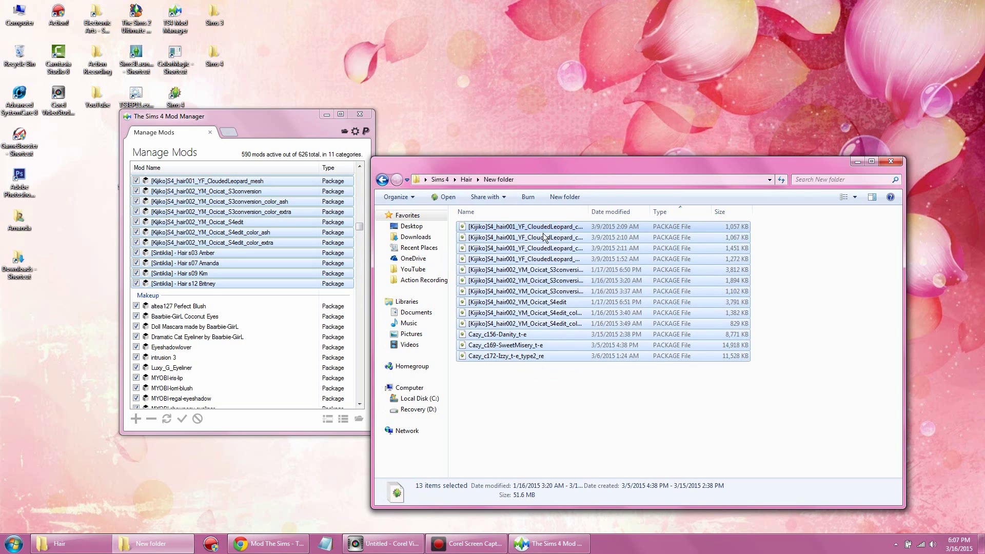
left_click_drag(523, 231, 523, 230)
right_click(523, 231)
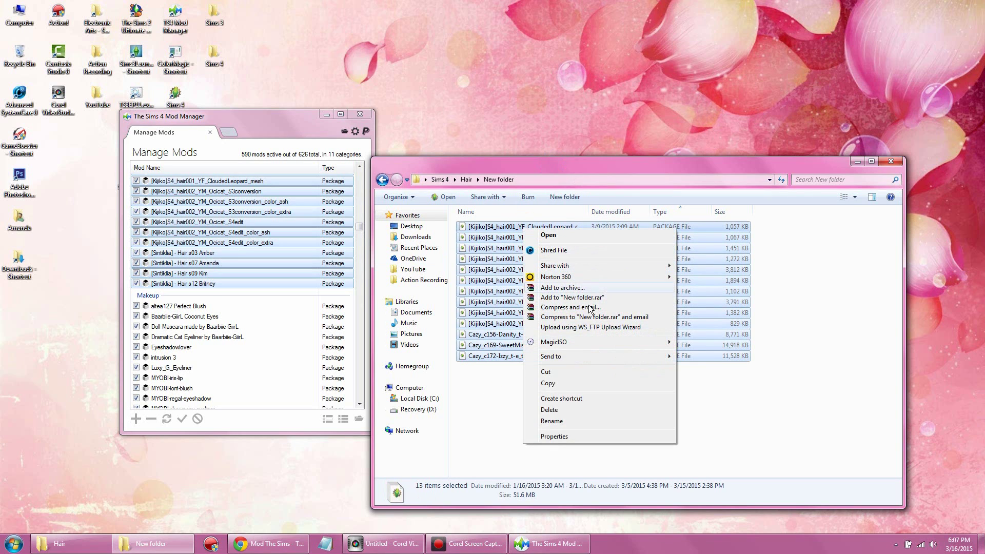
left_click(557, 374)
Step: Paste the 13 packages into Sims 4 > Hair and confirm New folder is empty
left_click(382, 179)
right_click(812, 332)
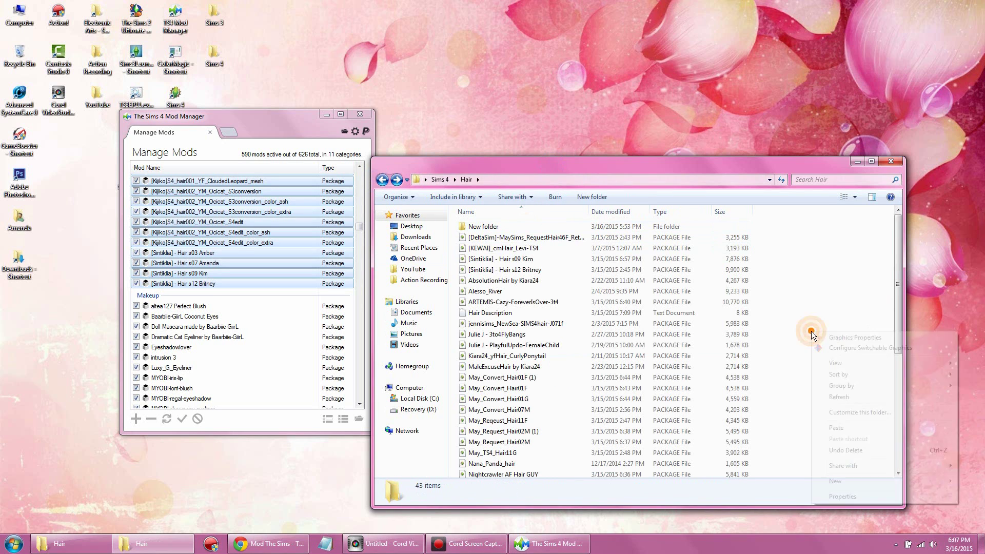
left_click(836, 428)
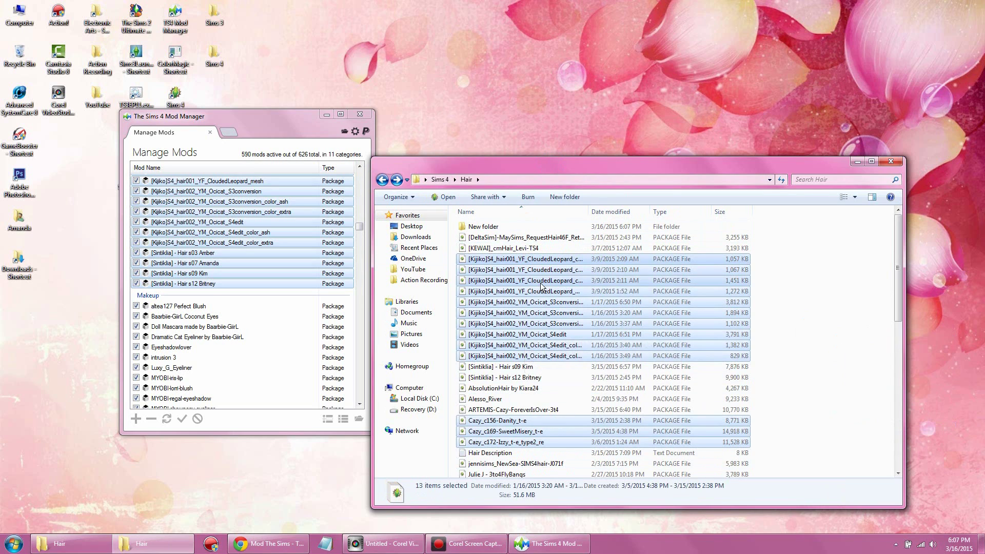
double_click(491, 231)
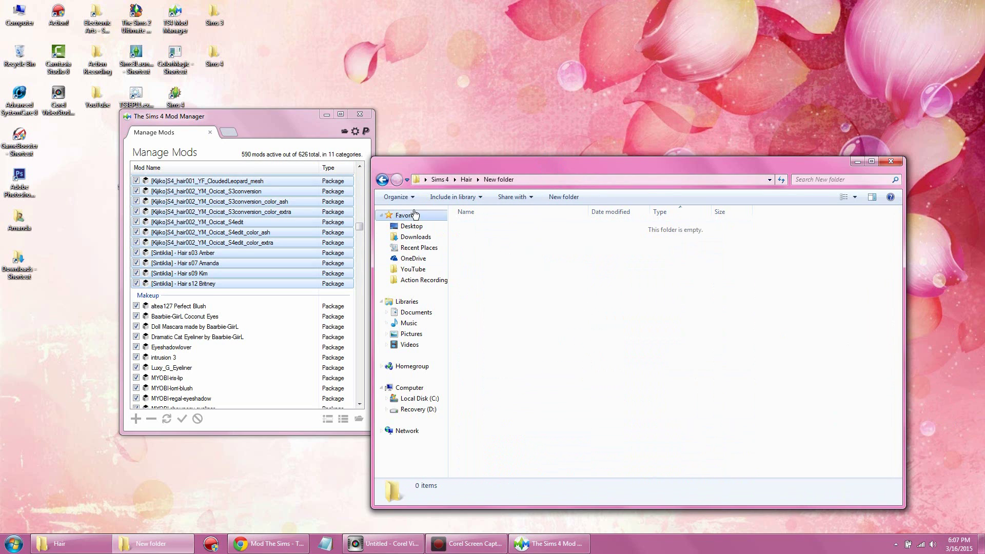
left_click(383, 181)
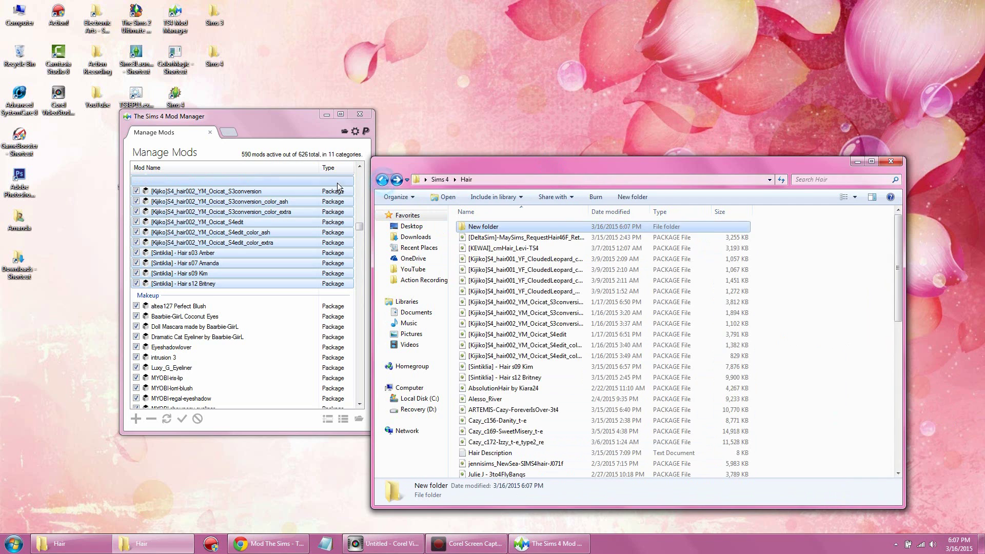
left_click(259, 114)
scroll(330, 285, "up", 6)
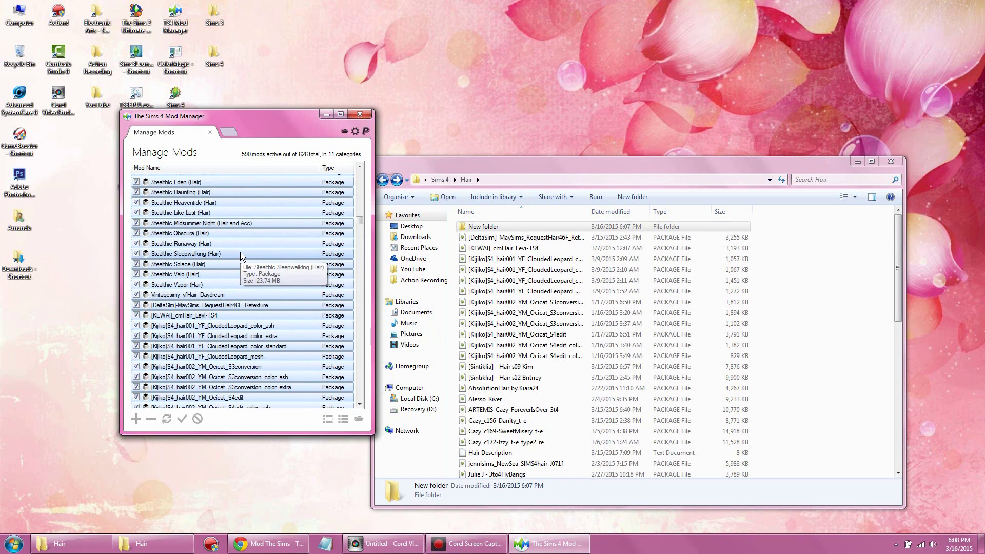
left_click(553, 170)
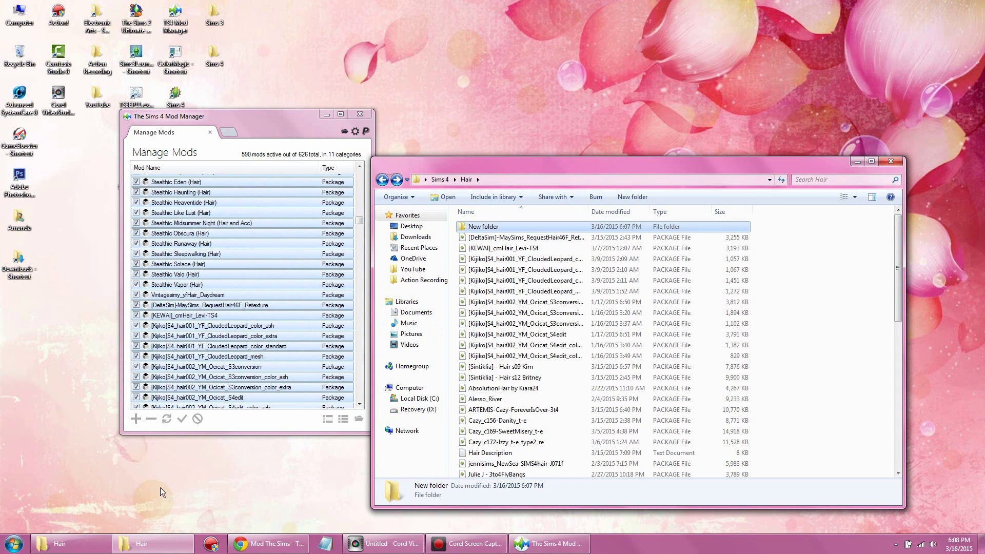
left_click(54, 543)
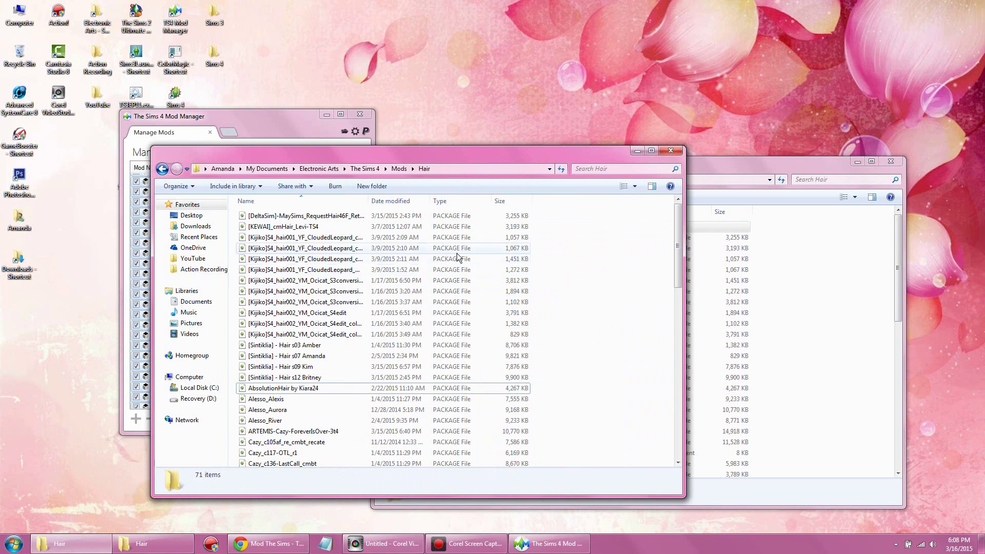
left_click(320, 237)
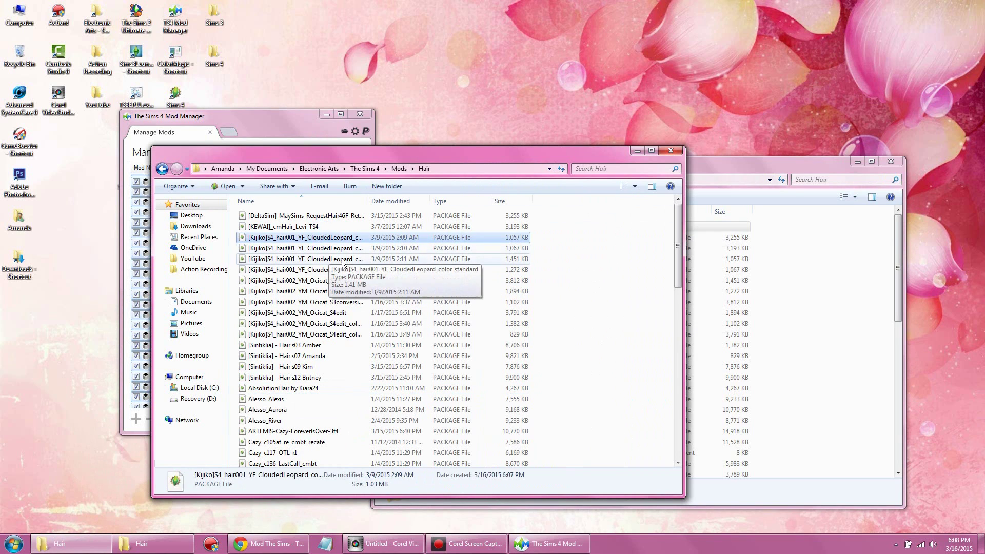
key("Down")
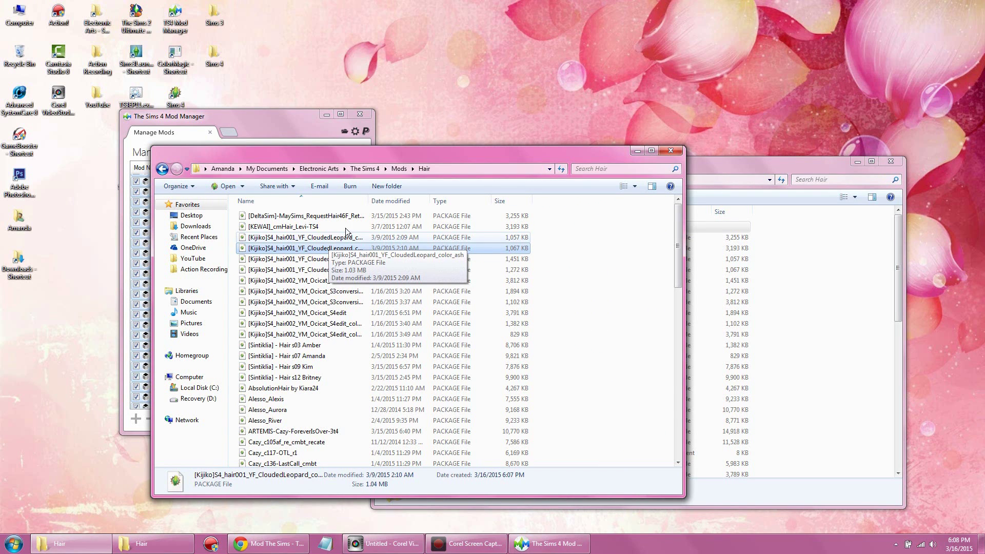
left_click(637, 151)
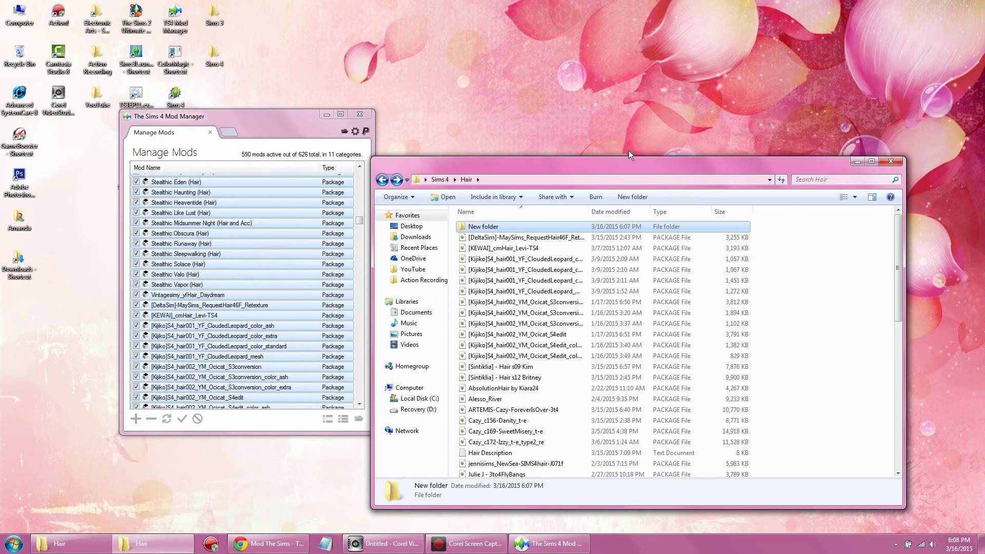